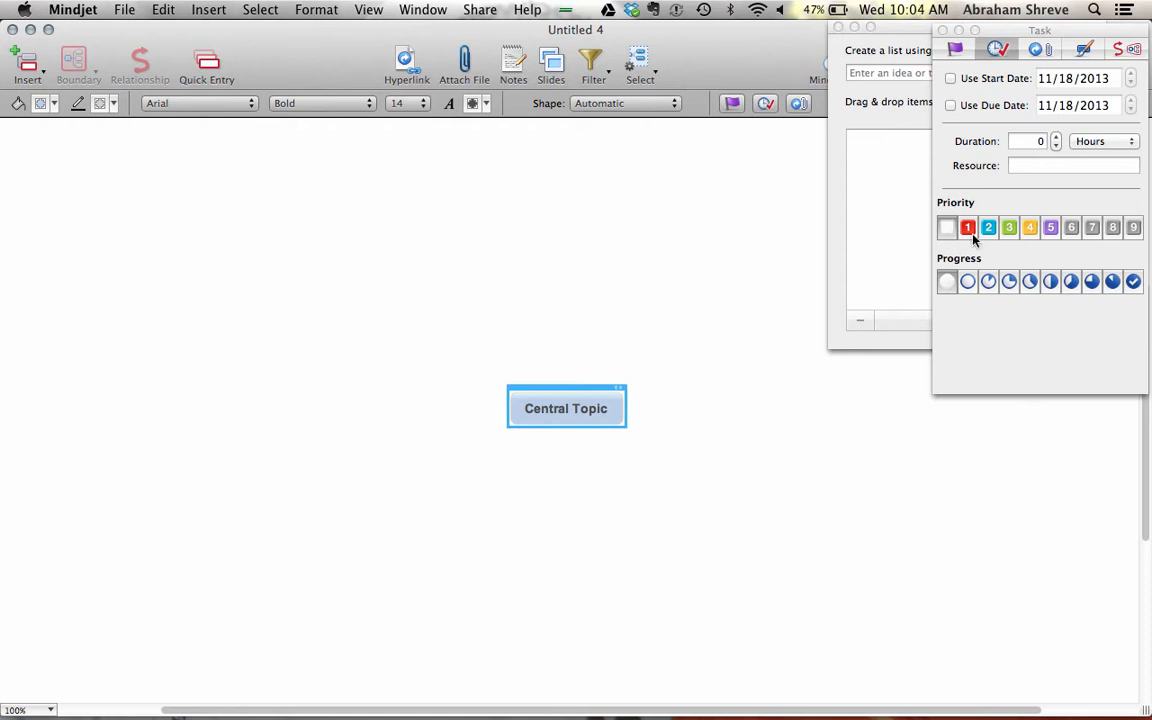
# - Bring the Quick Entry window in front of the Task panel and select the new map's Central Topic
pyautogui.click(864, 154)
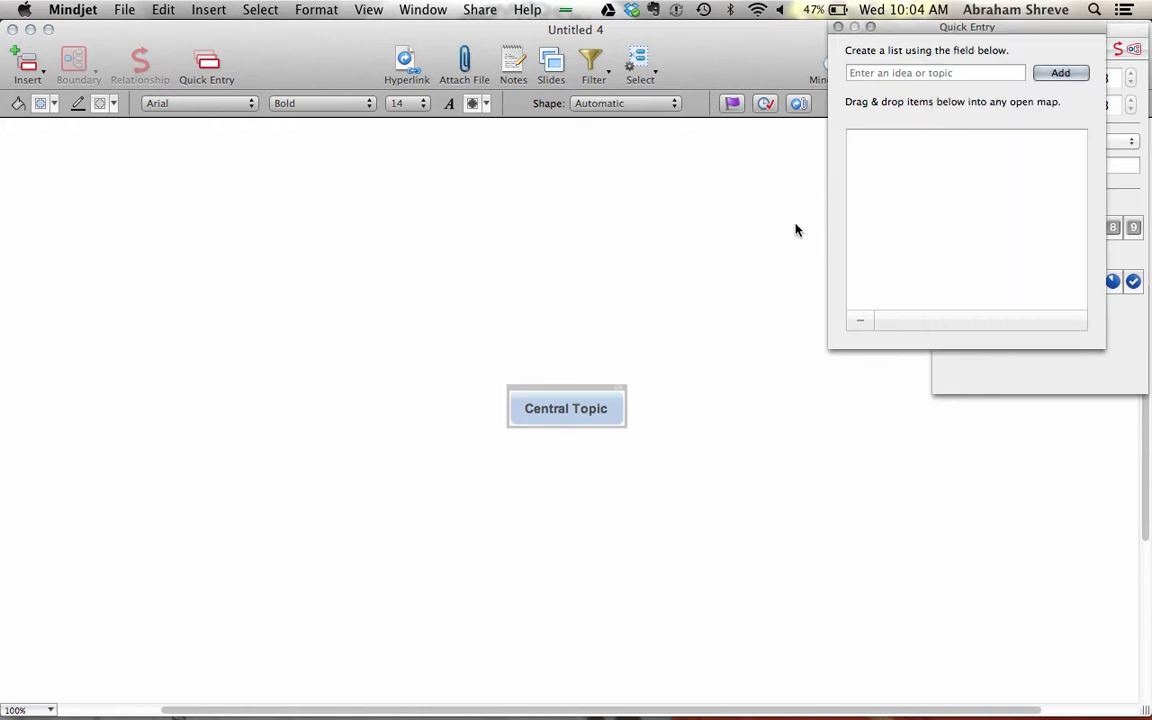
pyautogui.click(562, 416)
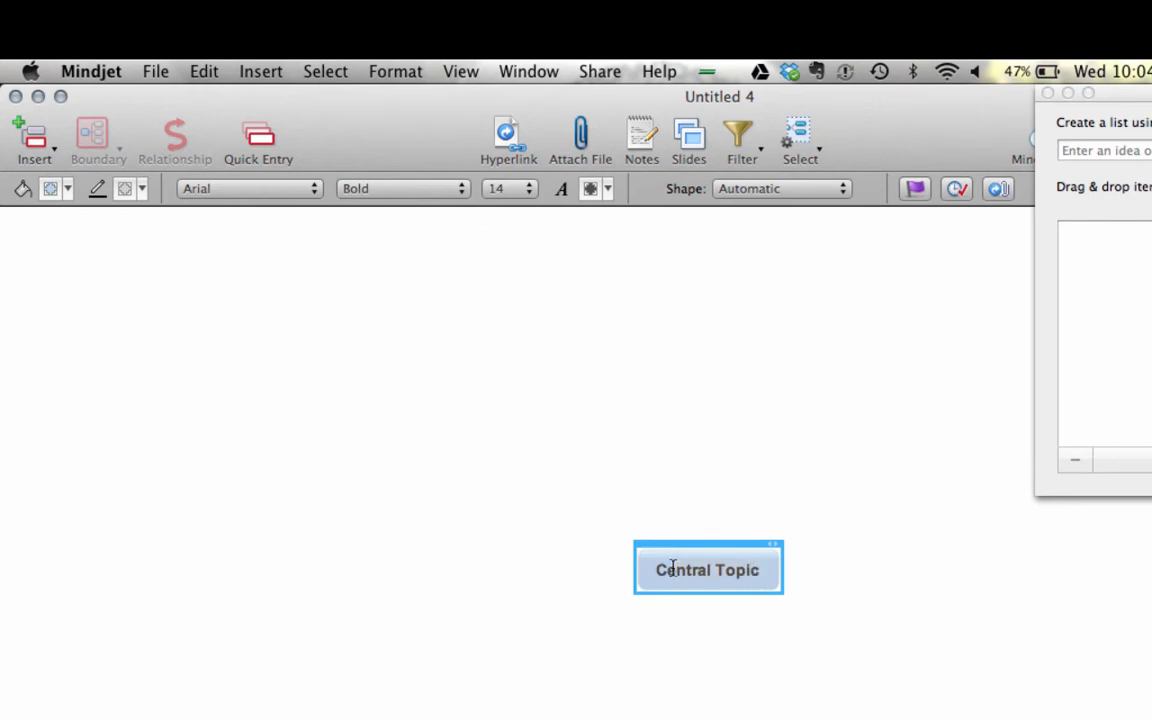
# - Replace the 'Central Topic' label with the user's first name followed by 's Week'
pyautogui.click(762, 569)
pyautogui.press('BackSpace')
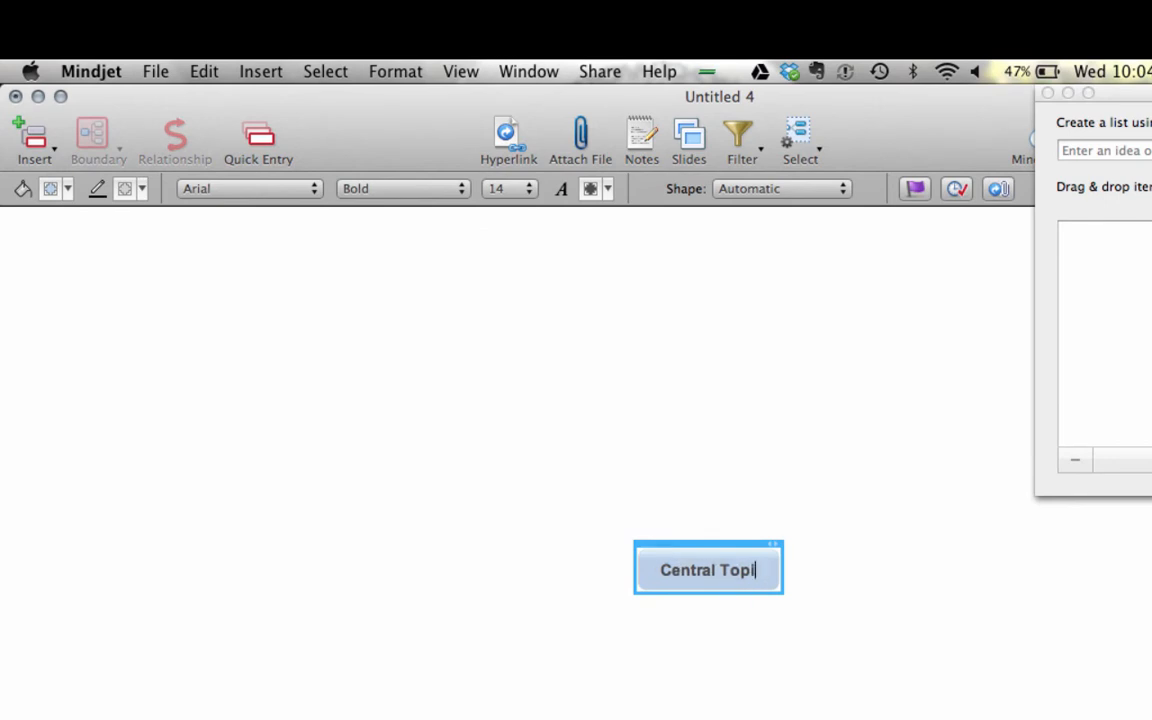
pyautogui.press('BackSpace')
pyautogui.press('BackSpace')
pyautogui.press('BackSpace')
pyautogui.press('BackSpace')
pyautogui.press('BackSpace')
pyautogui.press('BackSpace')
pyautogui.press('BackSpace')
pyautogui.press('BackSpace')
pyautogui.press('BackSpace')
pyautogui.press('BackSpace')
pyautogui.press('BackSpace')
pyautogui.press('BackSpace')
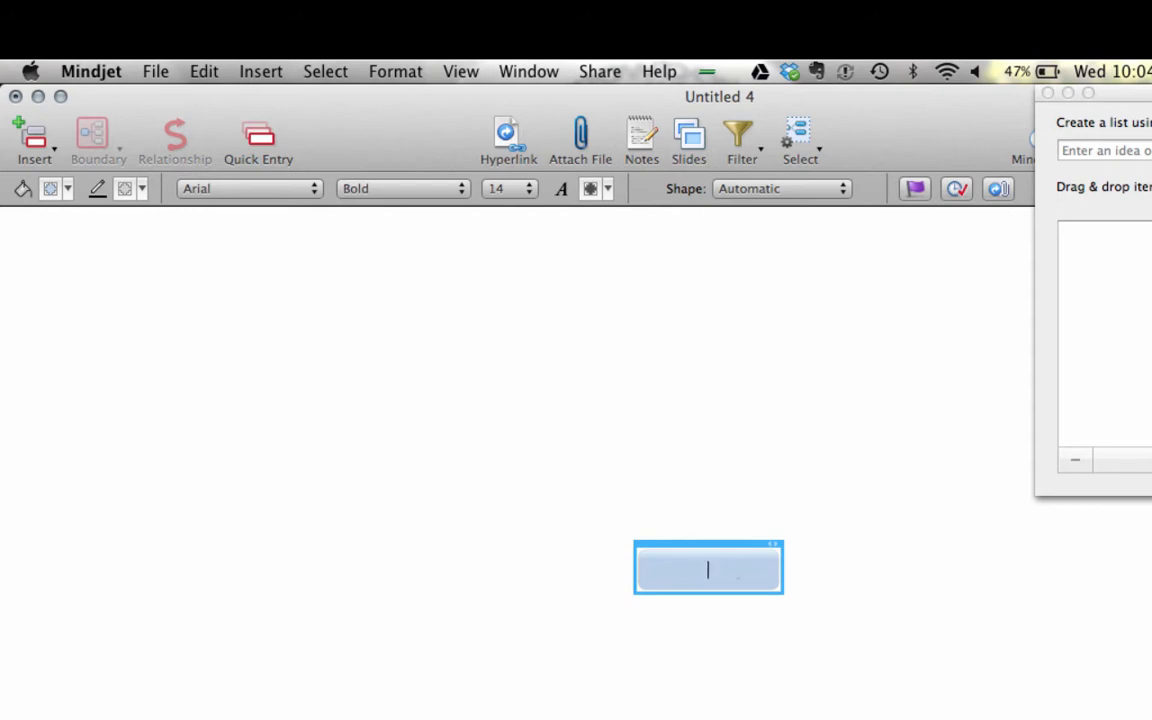
pyautogui.write("Abe's Week")
pyautogui.press('Return')
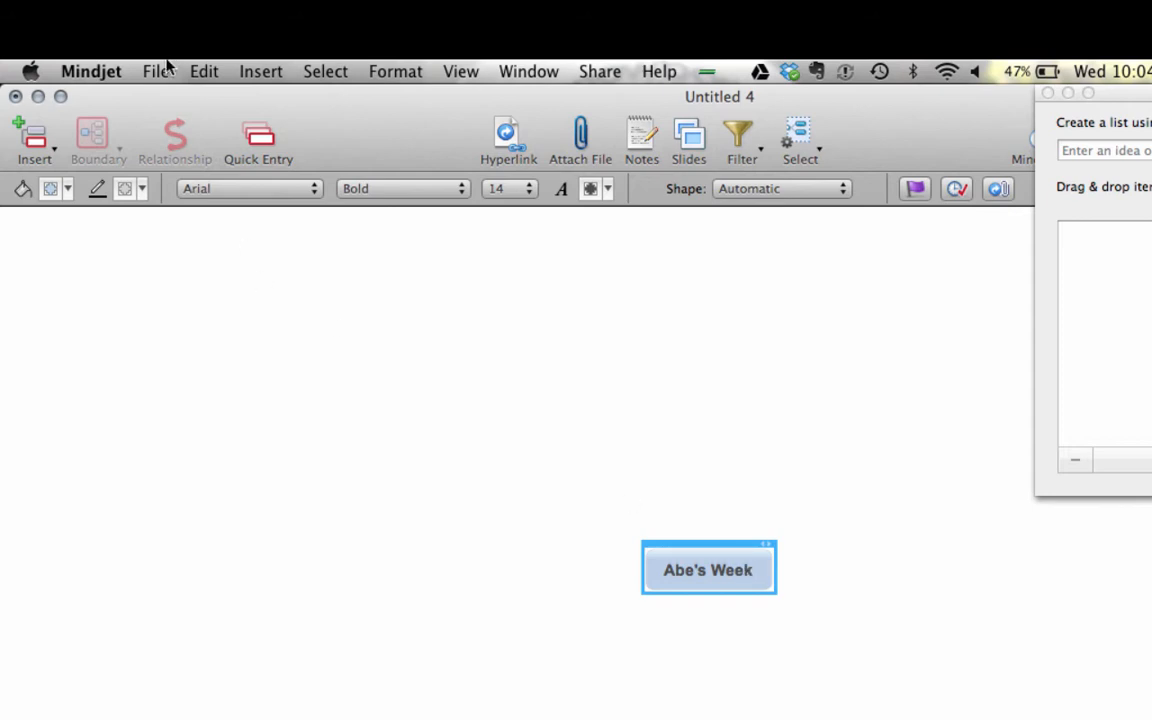
# - Give the central topic an orange fill, black text and a brown outline
pyautogui.click(56, 190)
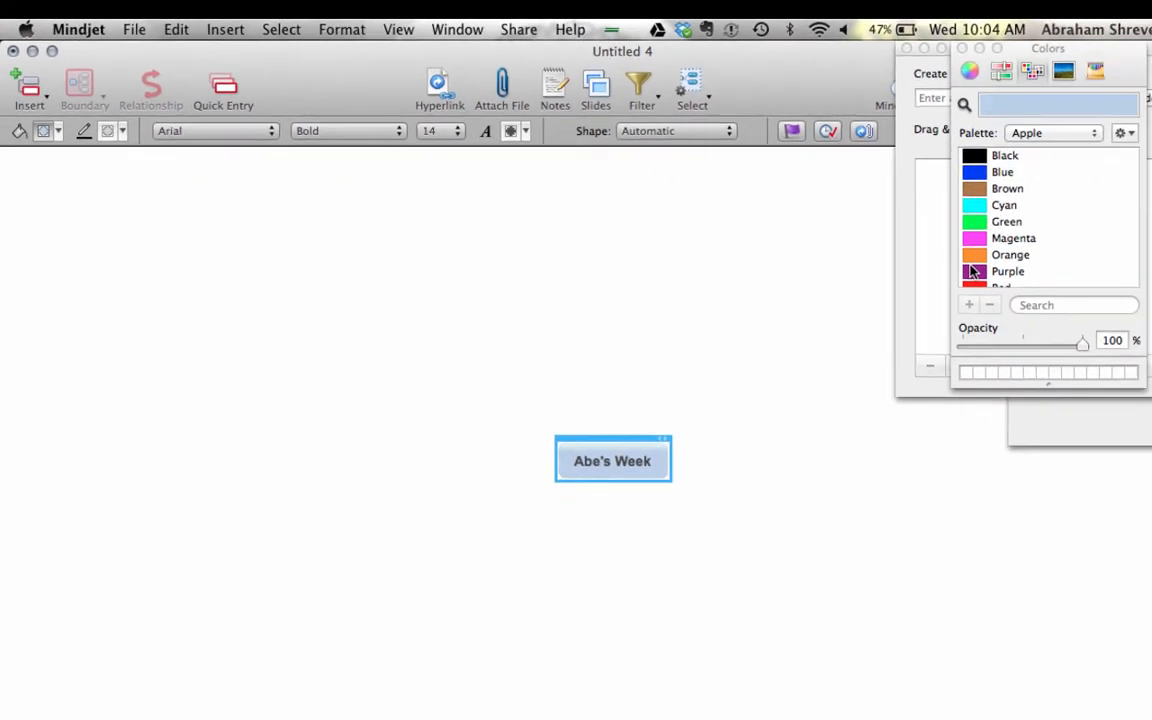
pyautogui.click(990, 255)
pyautogui.click(961, 48)
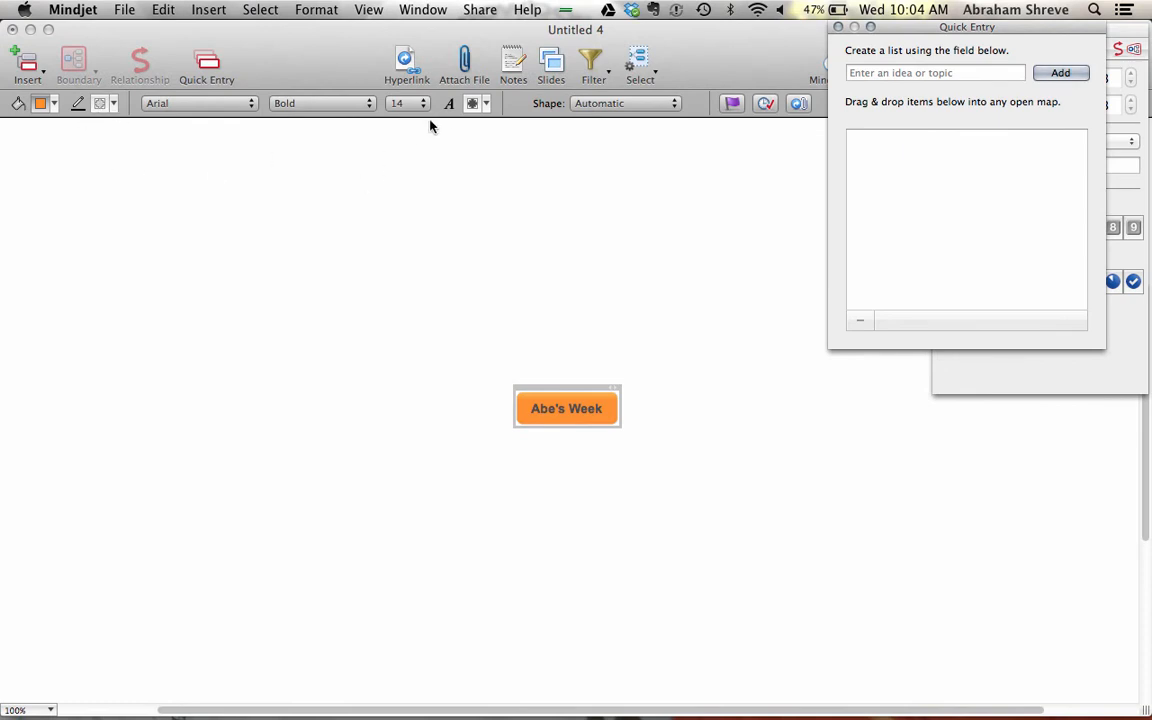
pyautogui.click(473, 103)
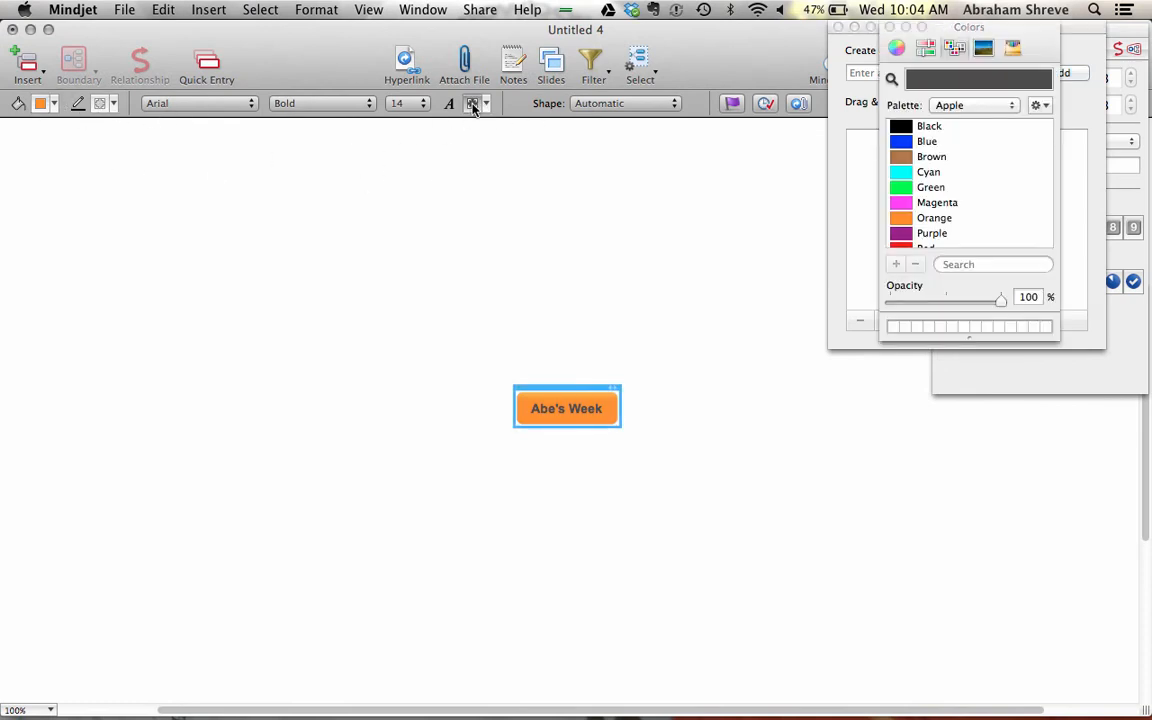
pyautogui.click(905, 126)
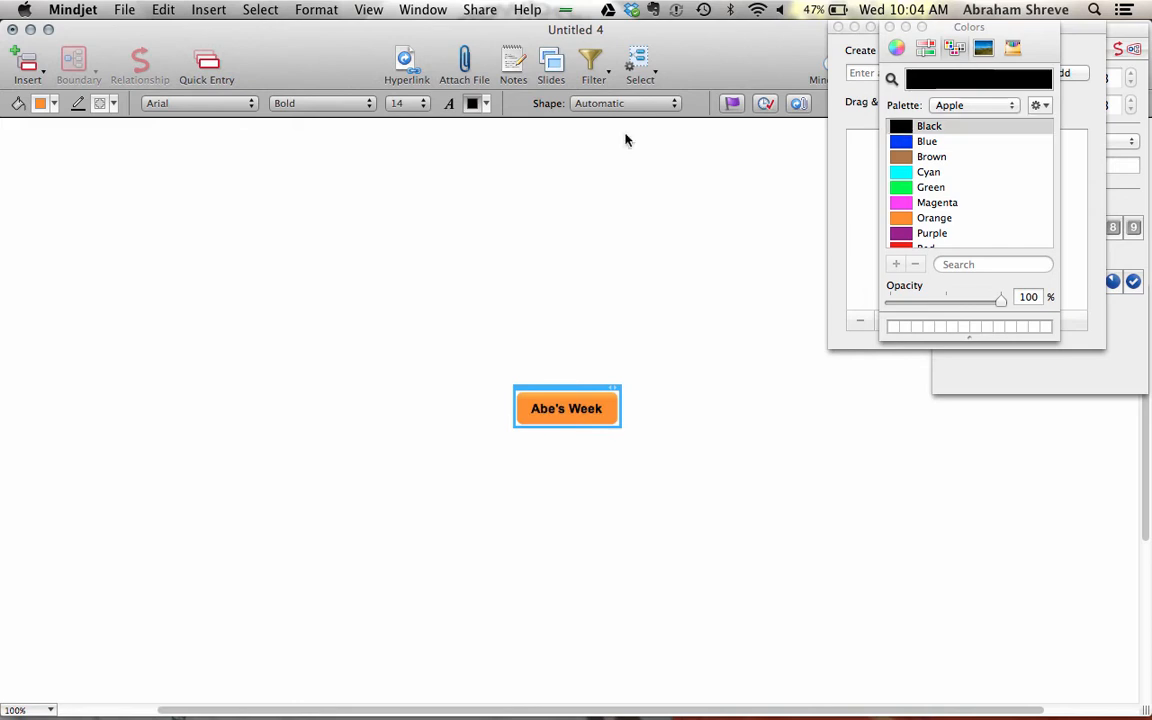
pyautogui.click(99, 103)
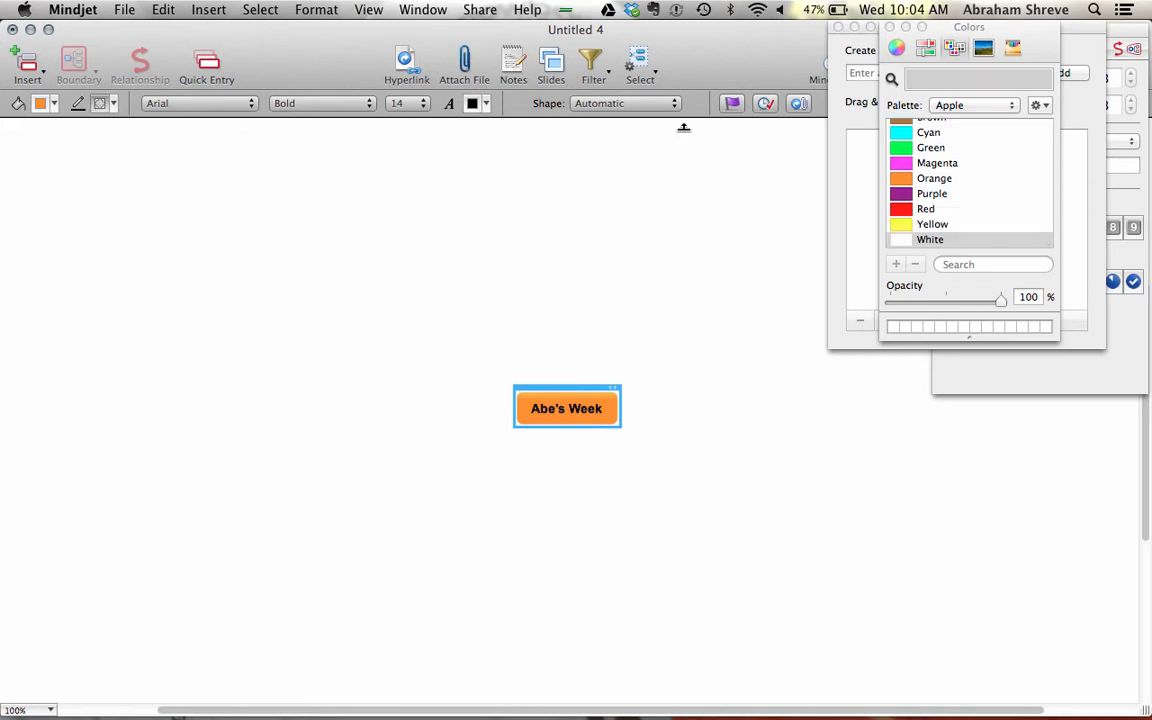
pyautogui.scroll(3, 935, 198)
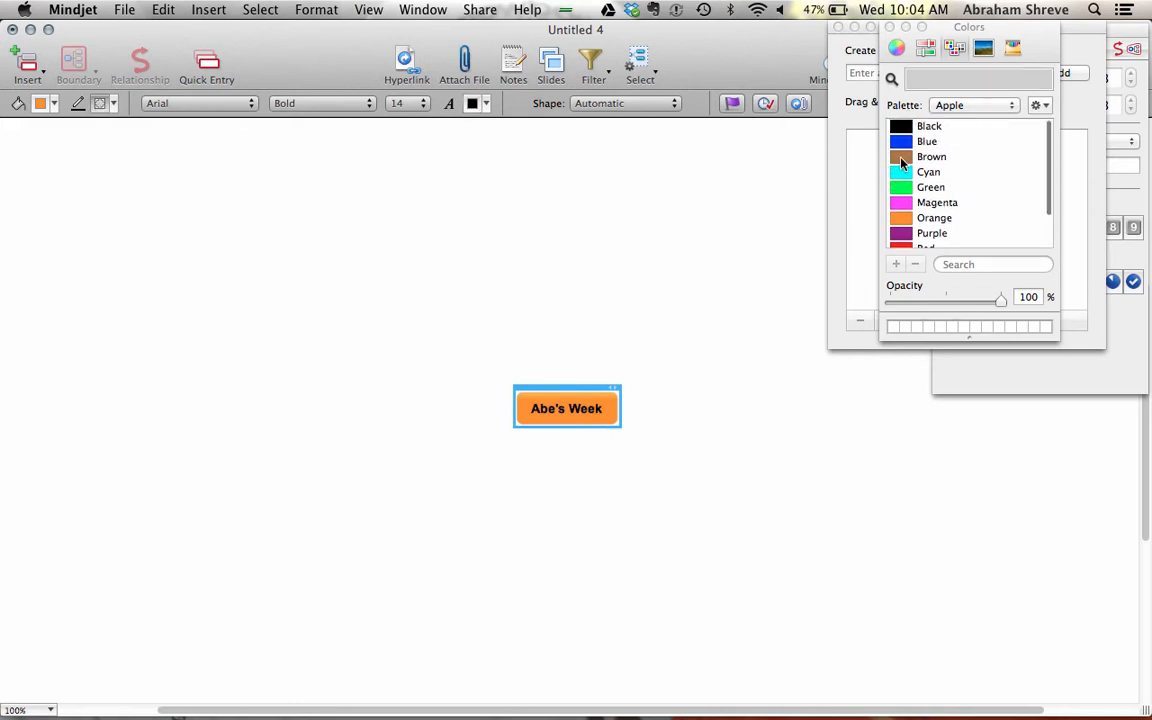
pyautogui.click(903, 162)
pyautogui.click(735, 321)
pyautogui.click(865, 225)
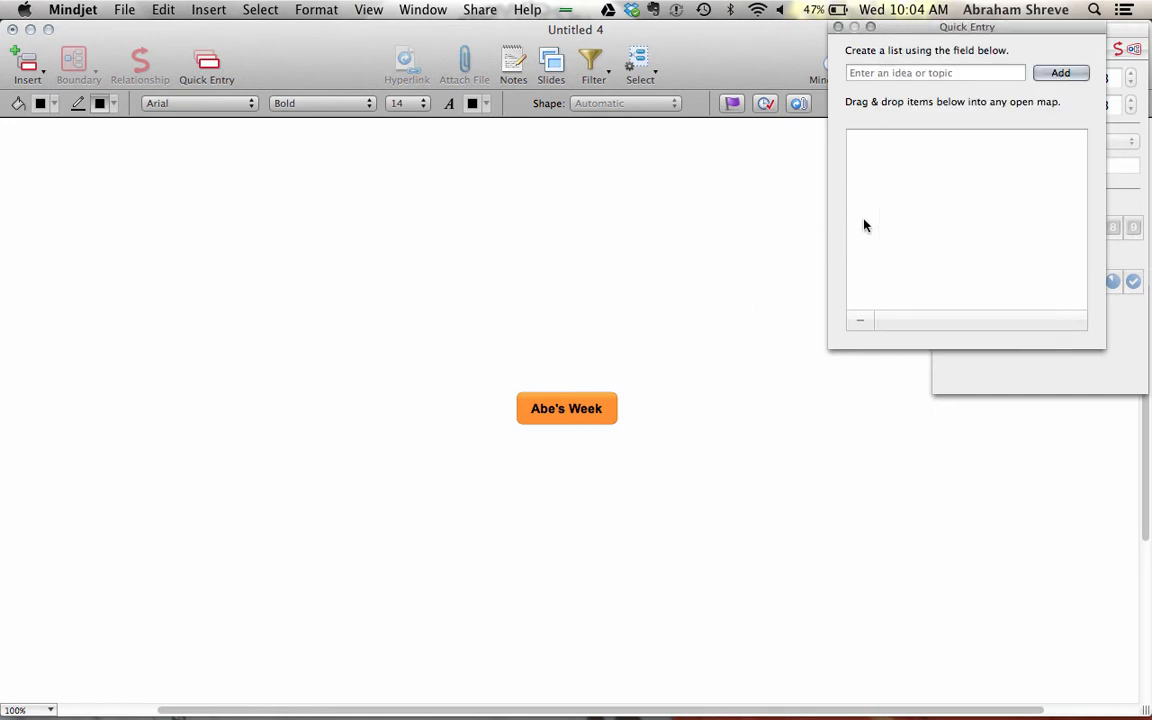
# - Enlarge the central topic's text to 18 point
pyautogui.click(421, 106)
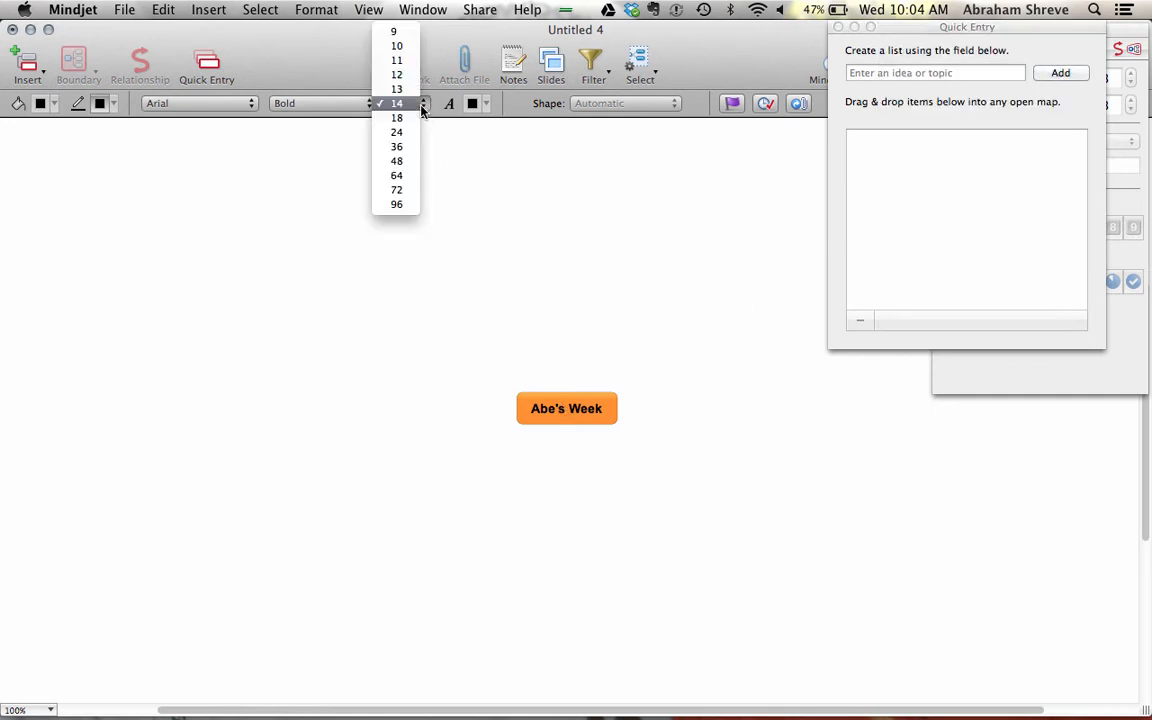
pyautogui.click(397, 118)
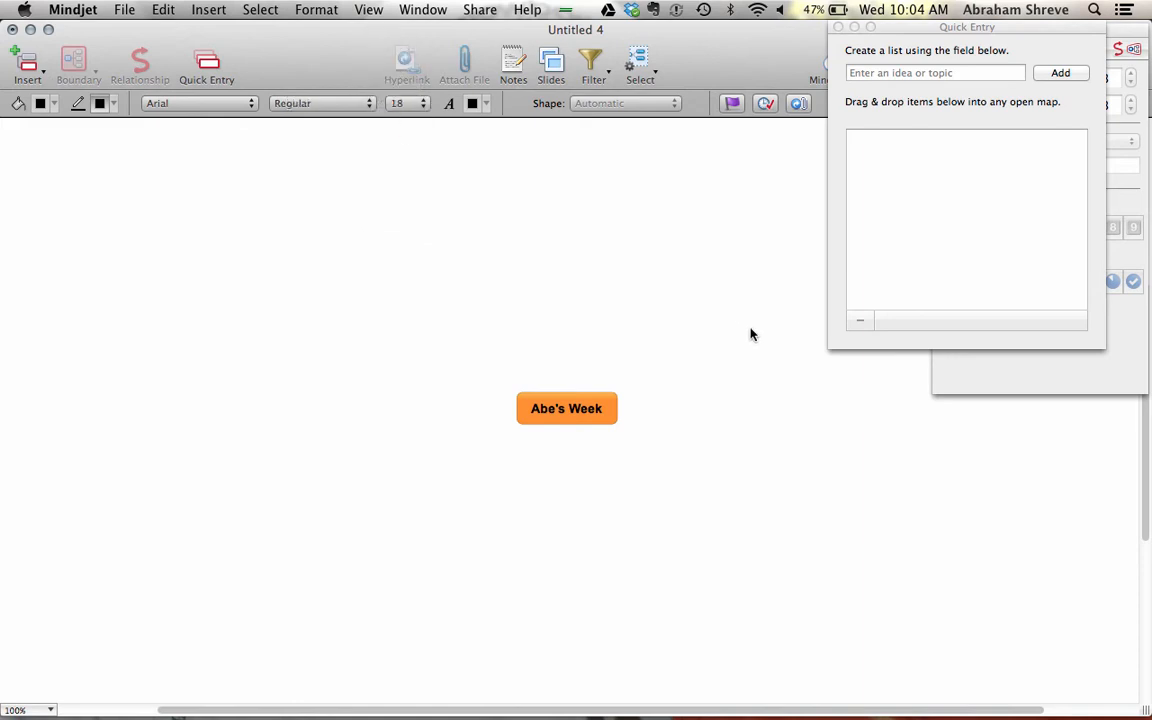
pyautogui.click(530, 408)
pyautogui.click(400, 103)
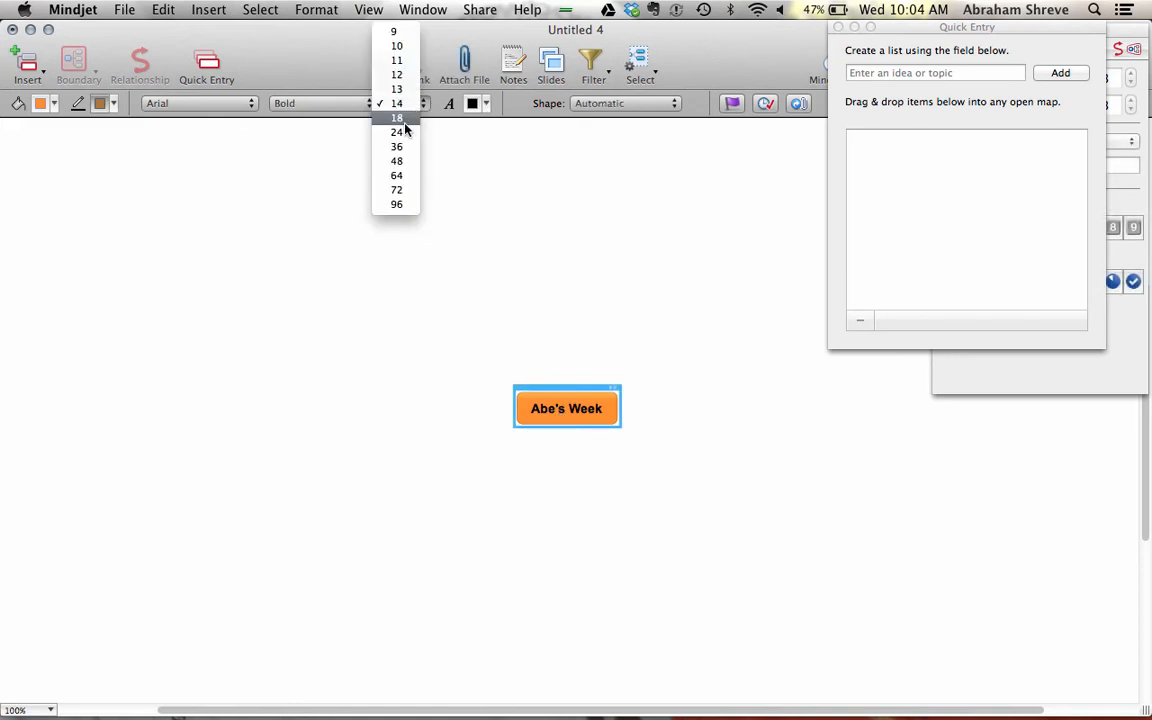
pyautogui.click(404, 122)
pyautogui.click(797, 449)
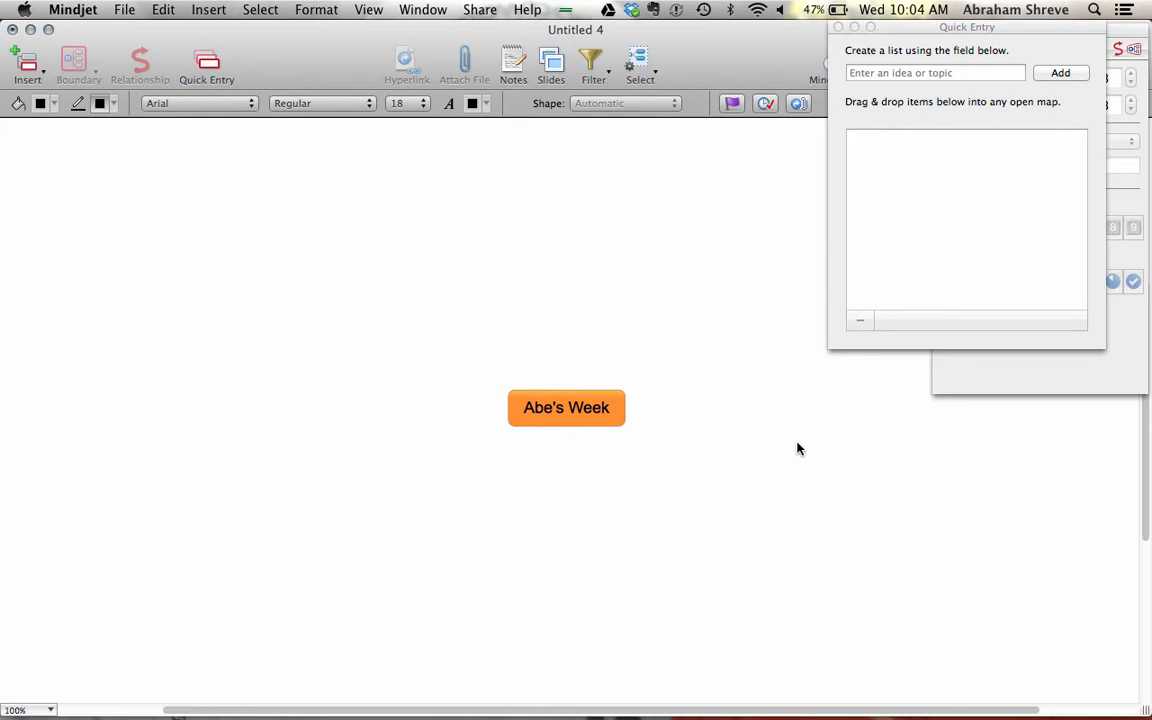
pyautogui.click(868, 73)
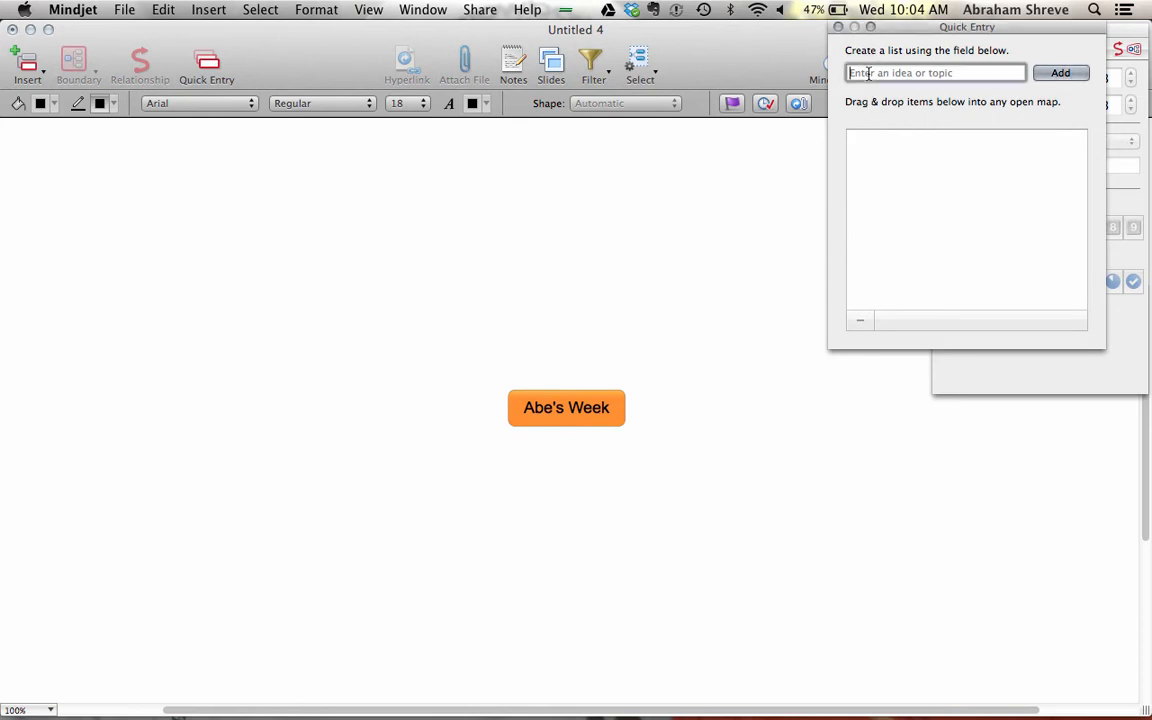
# - Add two first names, a family name, a Shortsale packet submission and a training registration to Quick Entry
pyautogui.write('Erin')
pyautogui.press('Return')
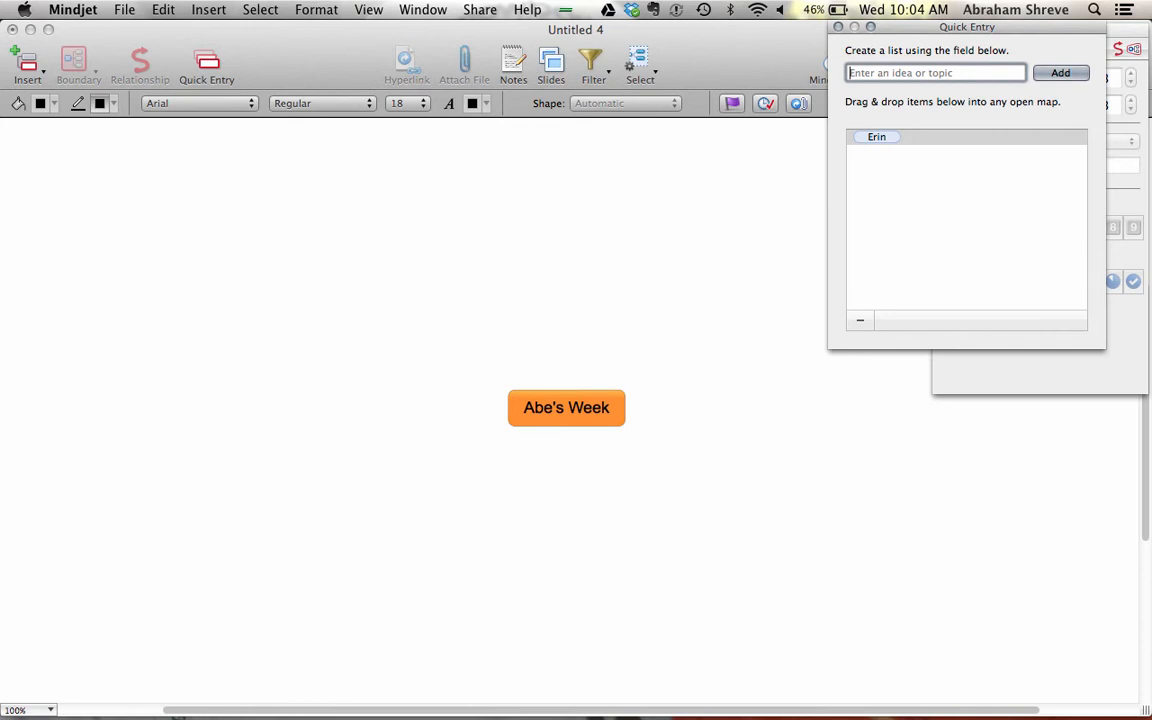
pyautogui.write('Johnsons')
pyautogui.press('Return')
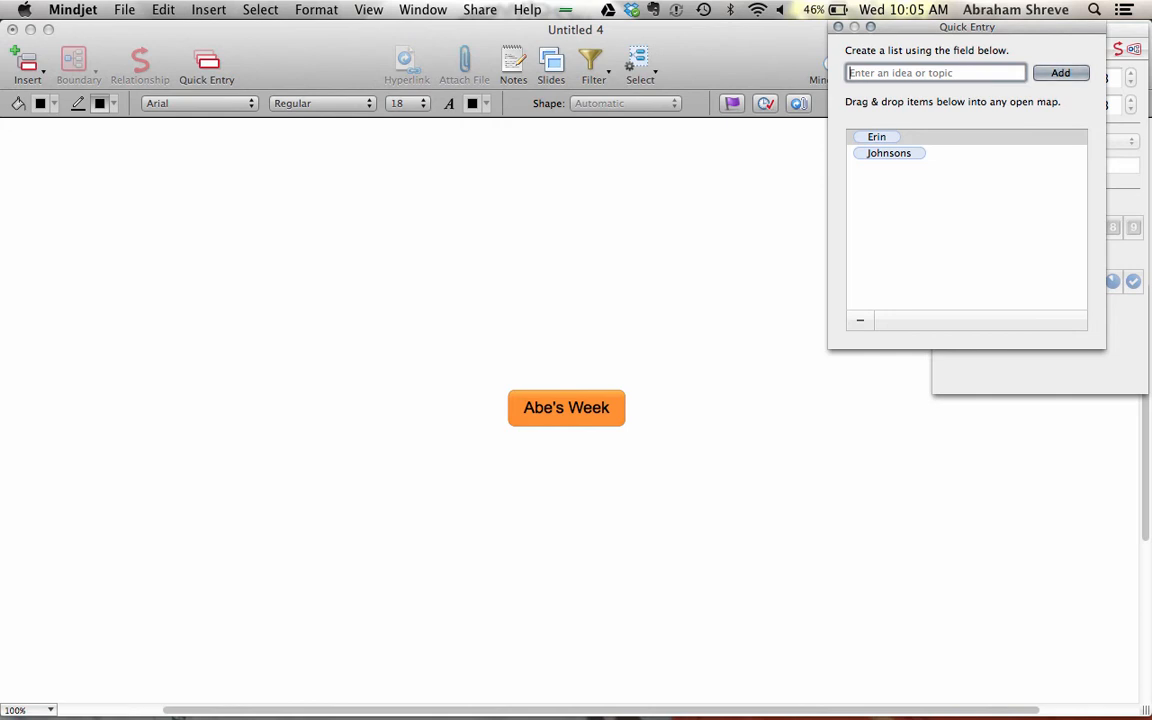
pyautogui.write('Submis')
pyautogui.write(' Shortsale packet for')
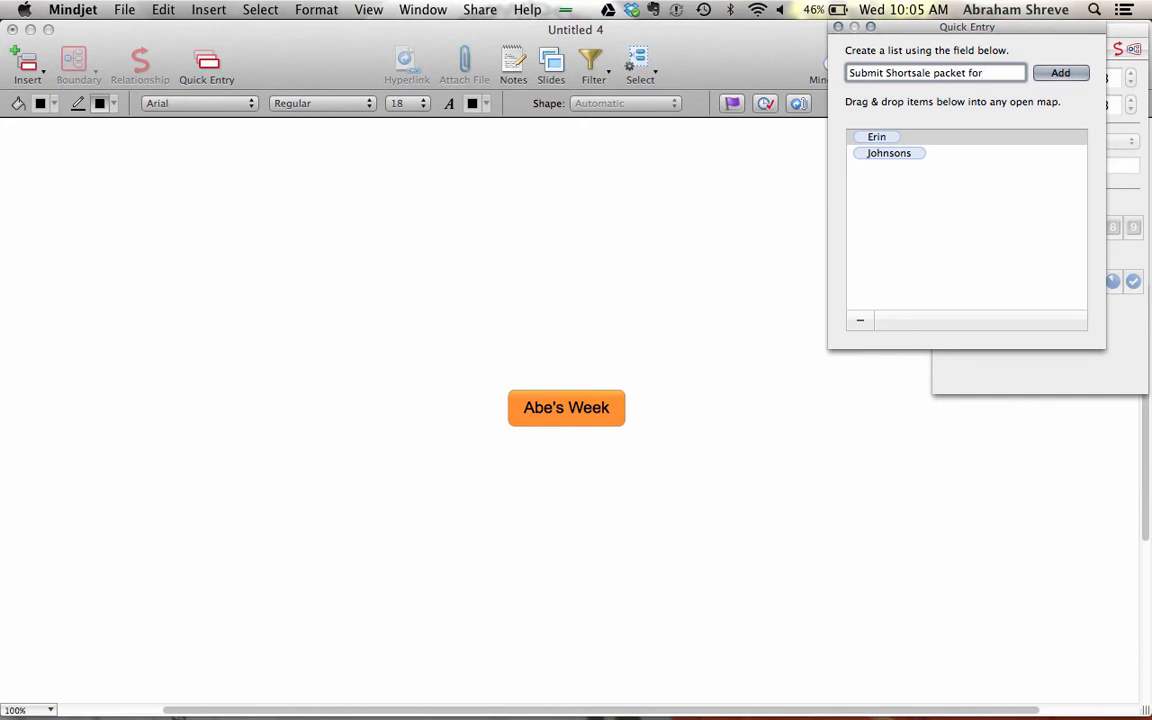
pyautogui.write(' Smiths')
pyautogui.press('Return')
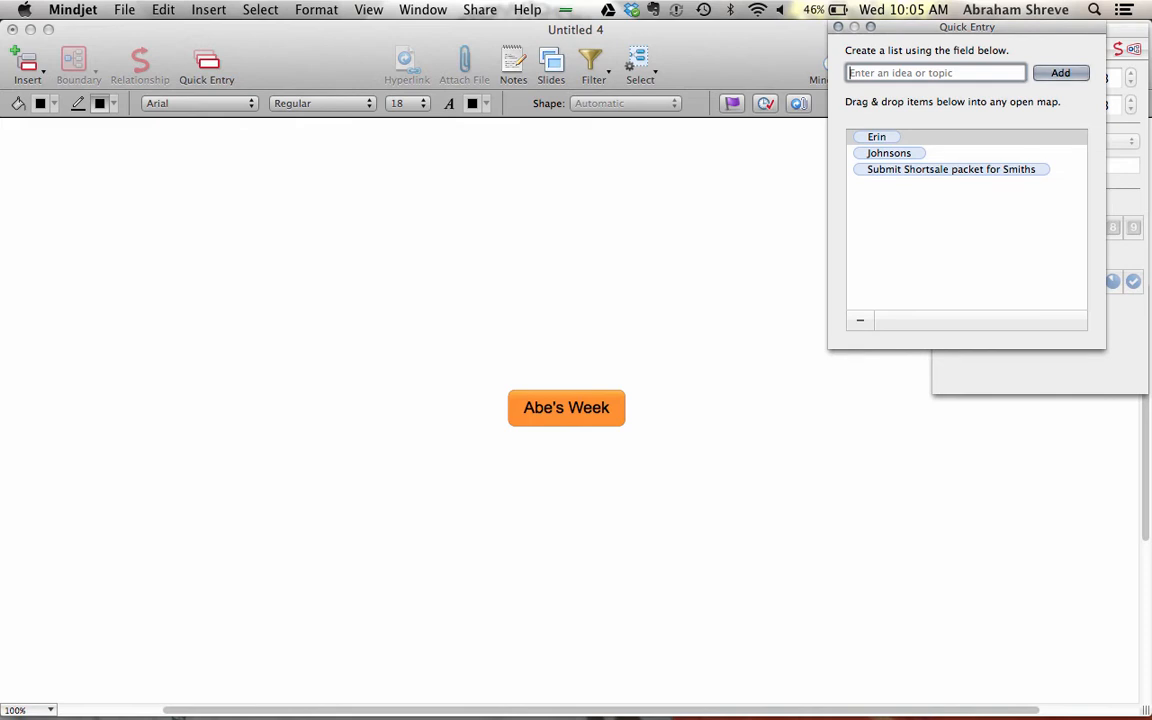
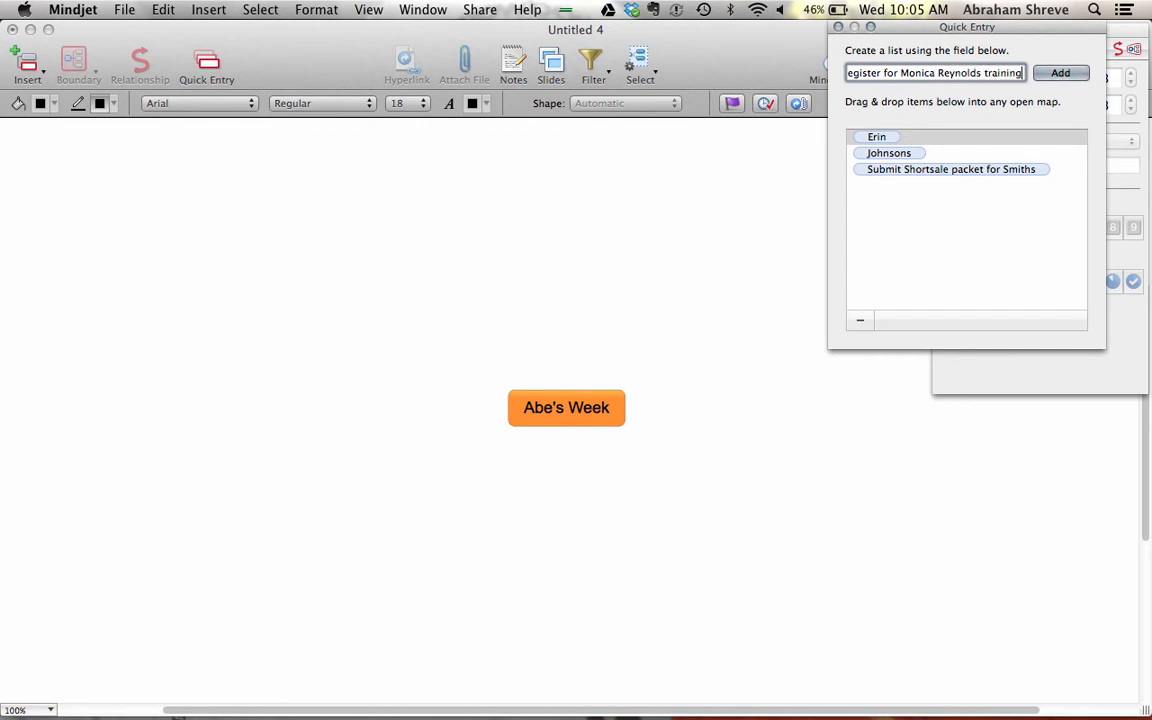
pyautogui.press('Return')
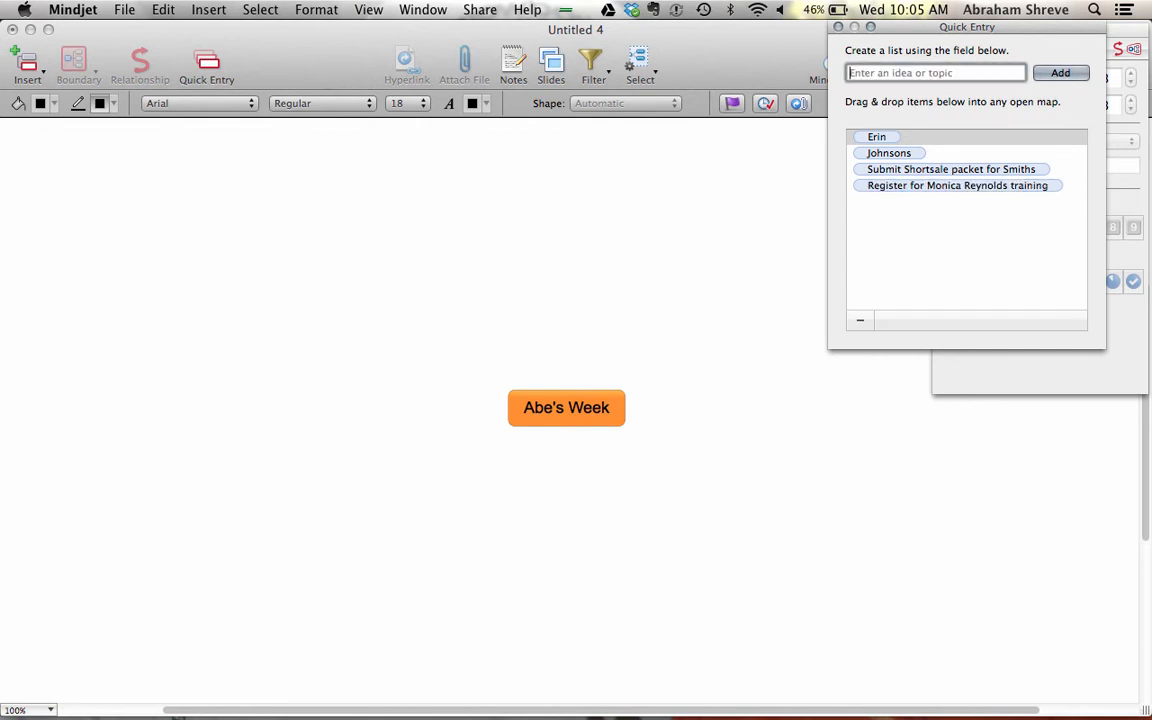
pyautogui.write('Abe')
pyautogui.press('Return')
# - Attach the two person items and the family item as branches of the central topic
pyautogui.click(858, 139)
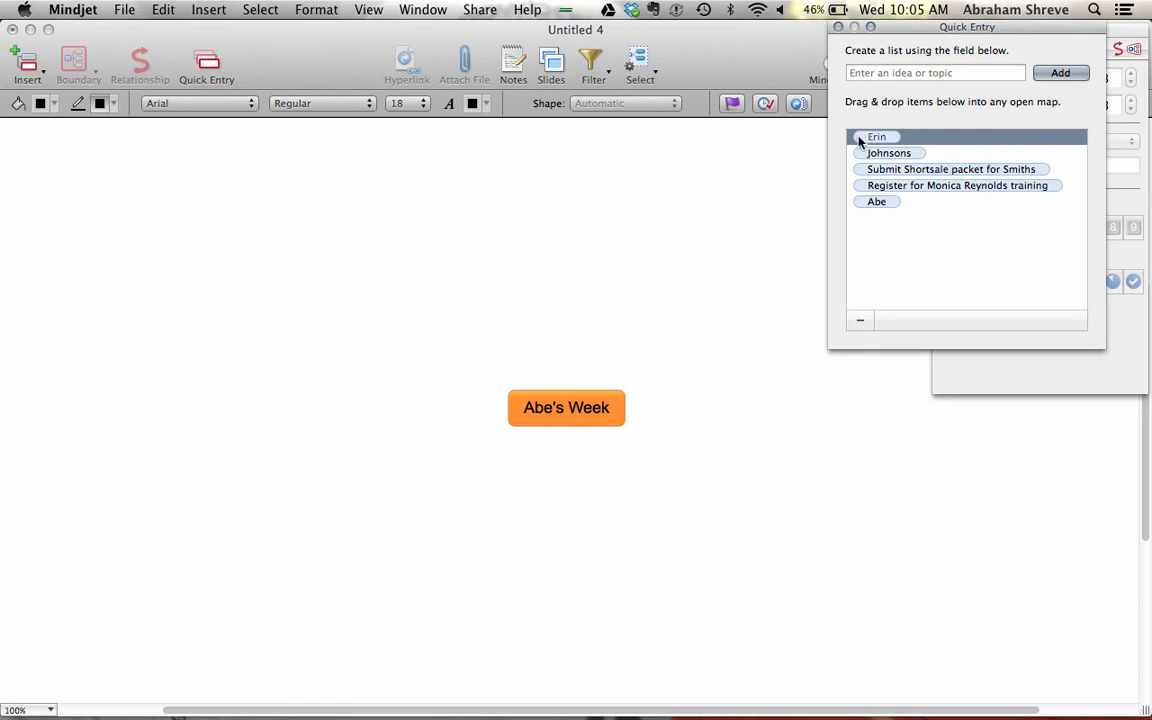
pyautogui.moveTo(858, 141); pyautogui.dragTo(899, 137)
pyautogui.click(875, 204)
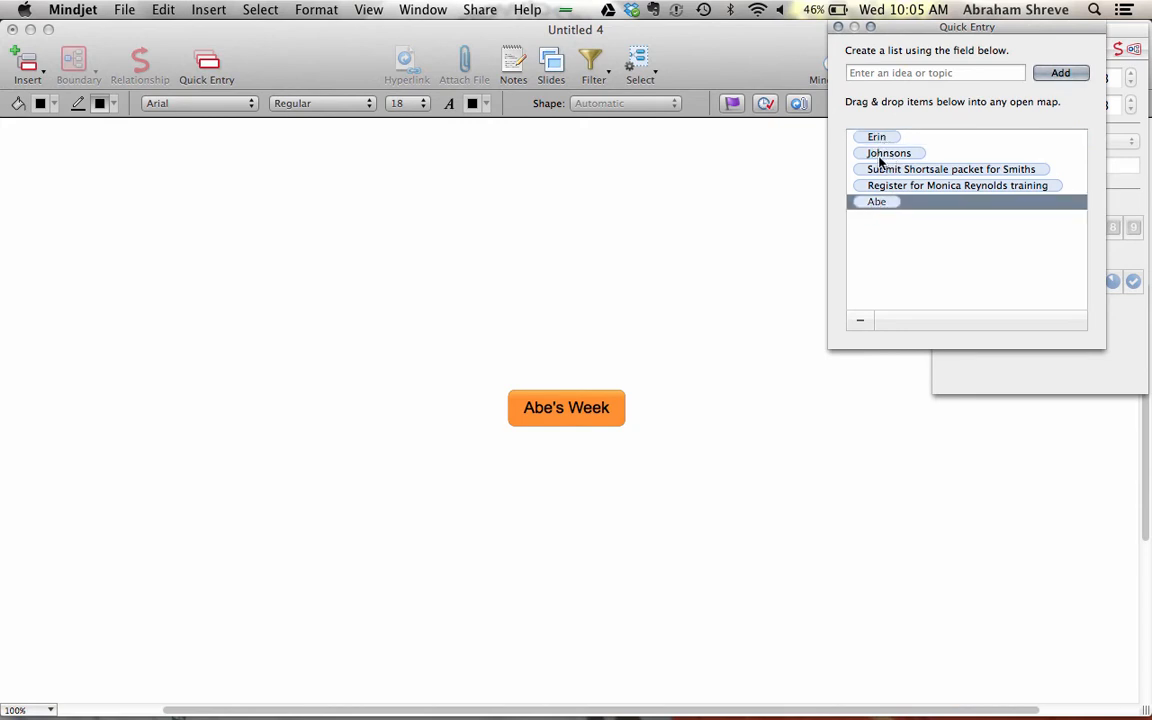
pyautogui.keyDown('super'); pyautogui.click(871, 153); pyautogui.keyUp('super')
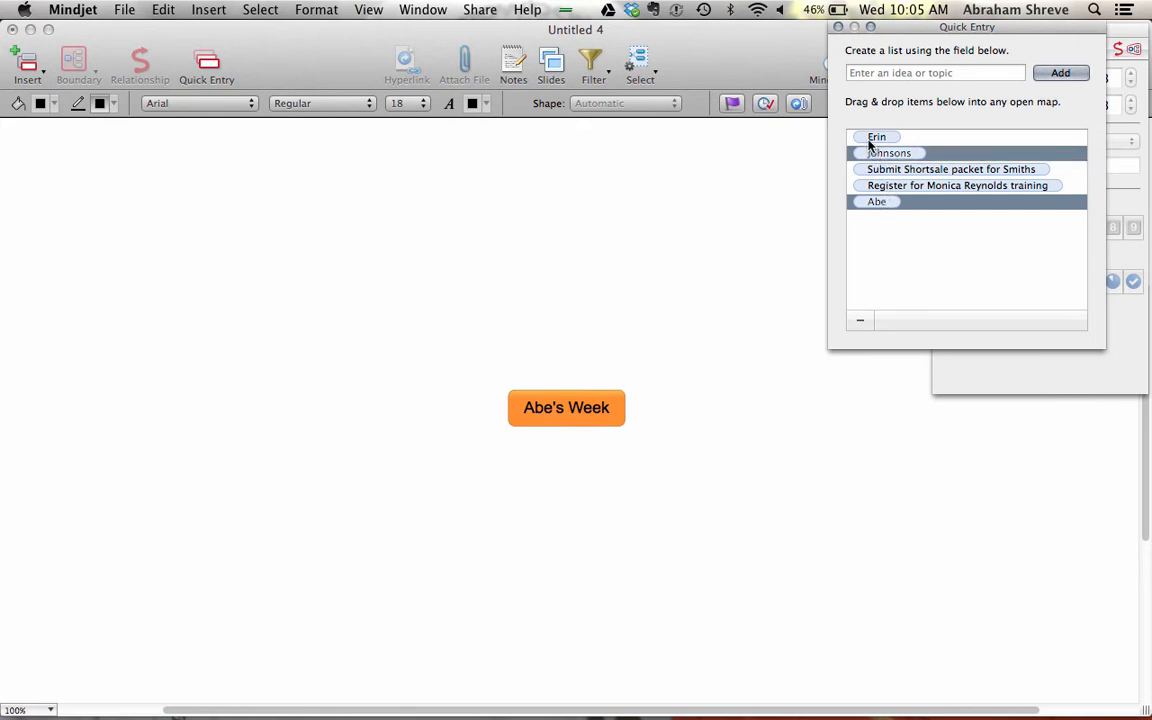
pyautogui.keyDown('super'); pyautogui.click(866, 138); pyautogui.keyUp('super')
pyautogui.moveTo(866, 138); pyautogui.dragTo(600, 368)
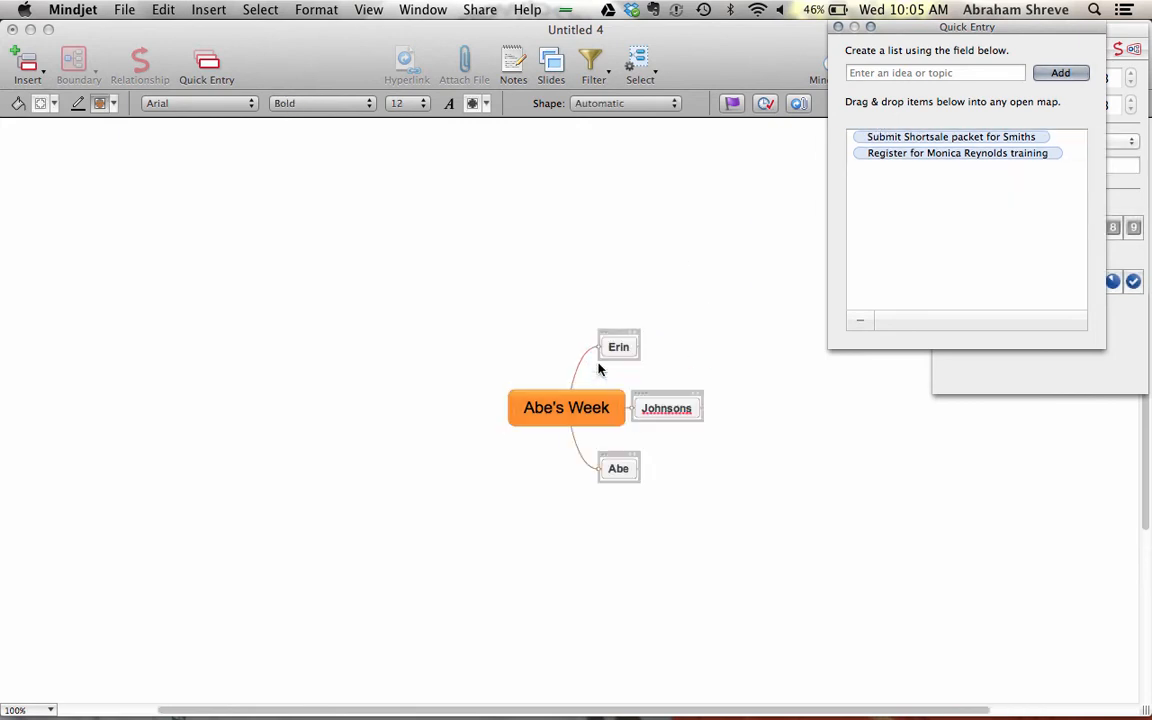
# - Rename the family branch from its plural surname to '<surname> Family'
pyautogui.click(682, 410)
pyautogui.click(684, 410)
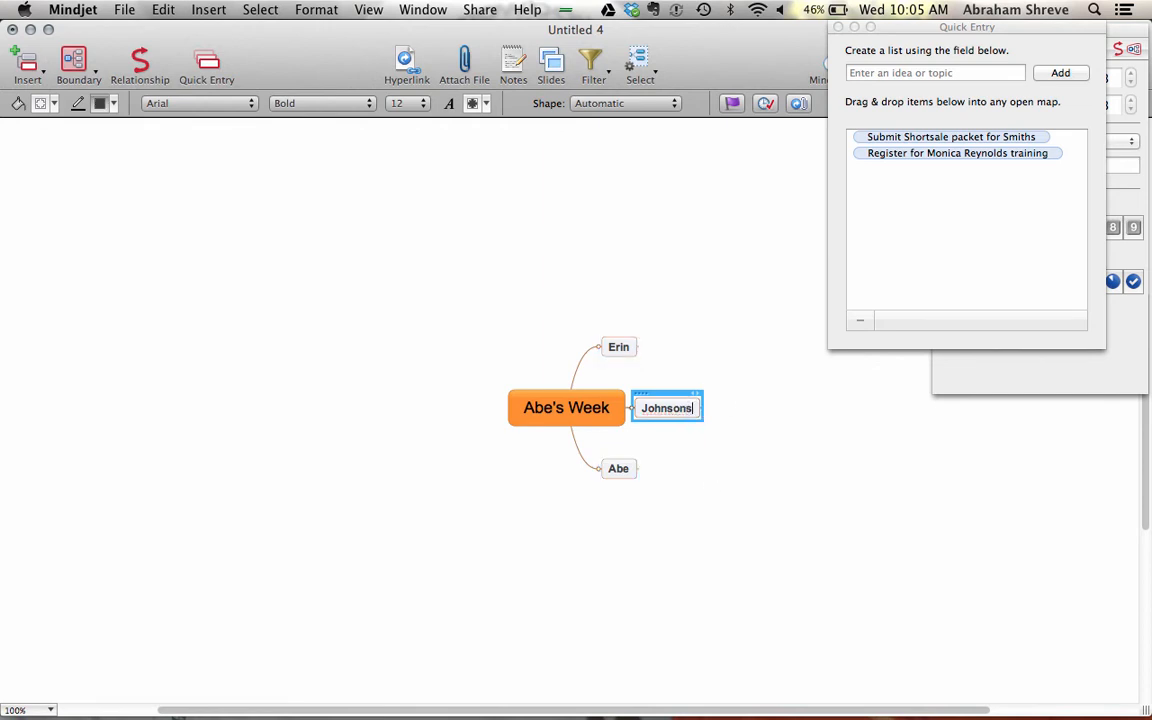
pyautogui.press('BackSpace')
pyautogui.write('Family')
pyautogui.press('Return')
pyautogui.click(797, 426)
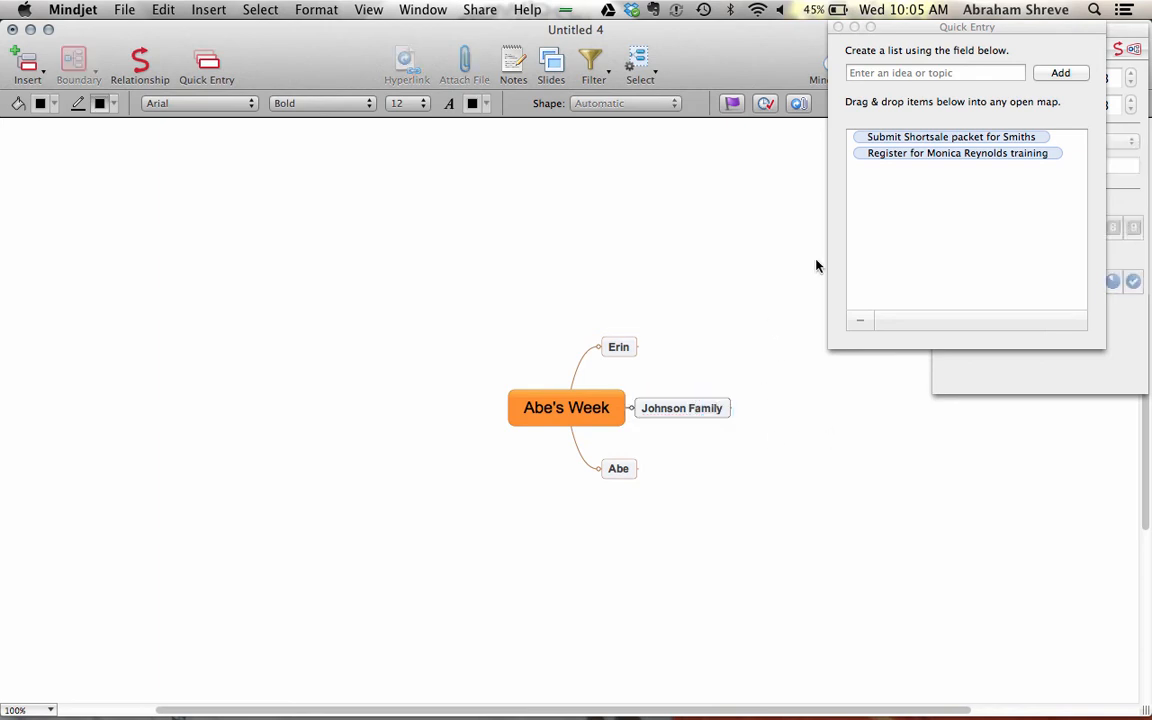
# - Add a Sellers branch to the central topic and move the family topic under it
pyautogui.click(893, 73)
pyautogui.write('Seller')
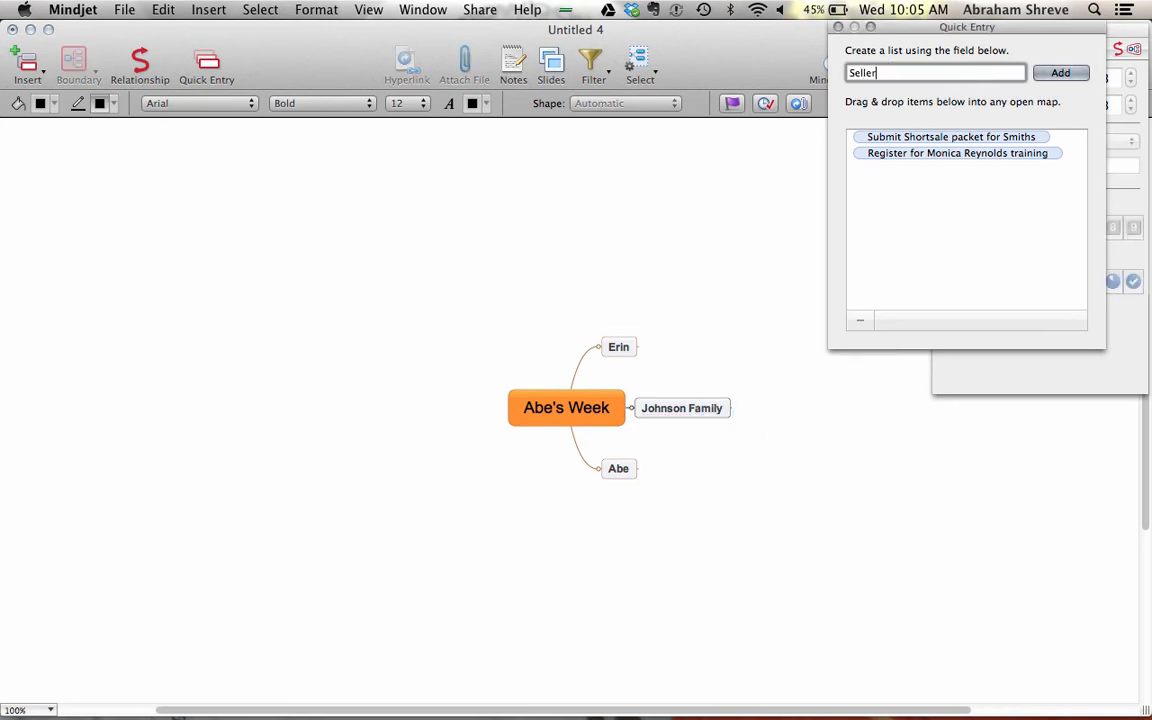
pyautogui.write('s')
pyautogui.press('Return')
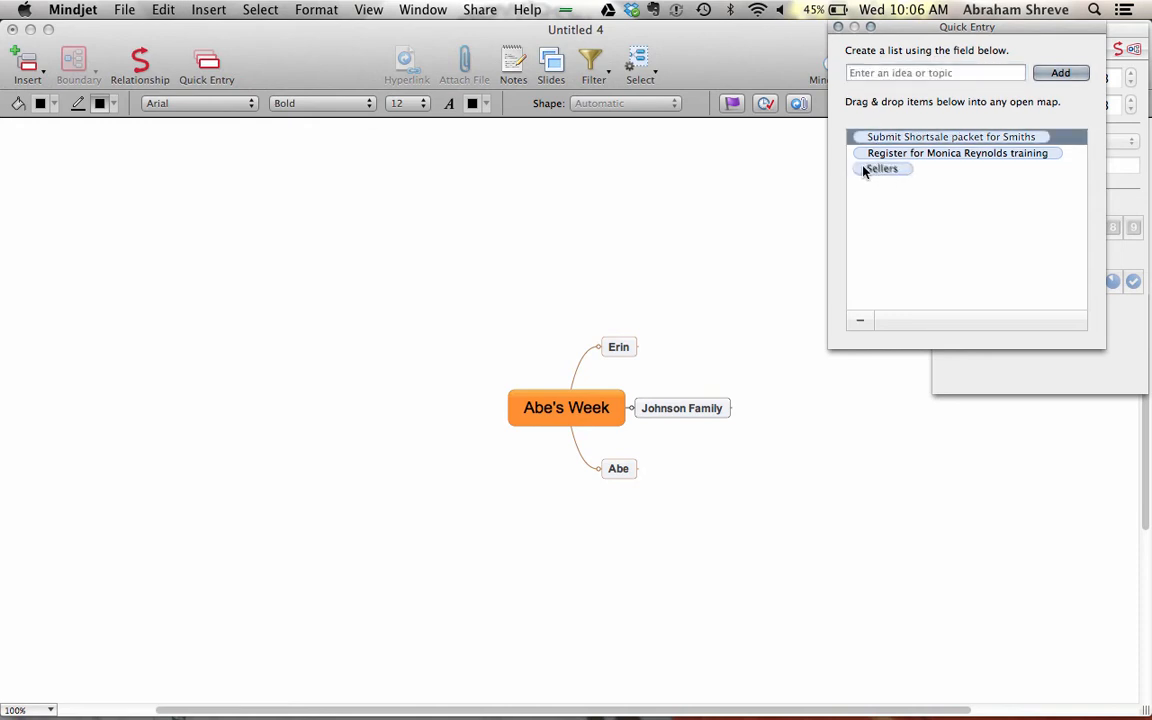
pyautogui.moveTo(865, 172); pyautogui.dragTo(512, 450)
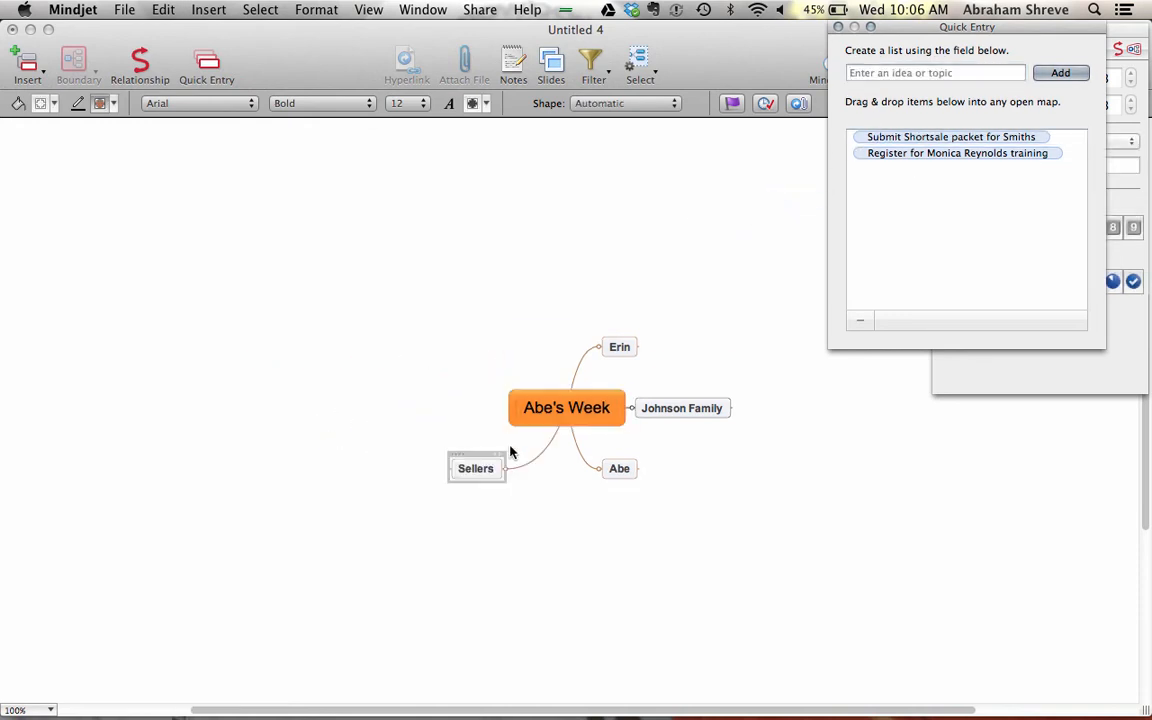
pyautogui.click(674, 403)
pyautogui.moveTo(676, 391); pyautogui.dragTo(426, 472)
pyautogui.click(497, 603)
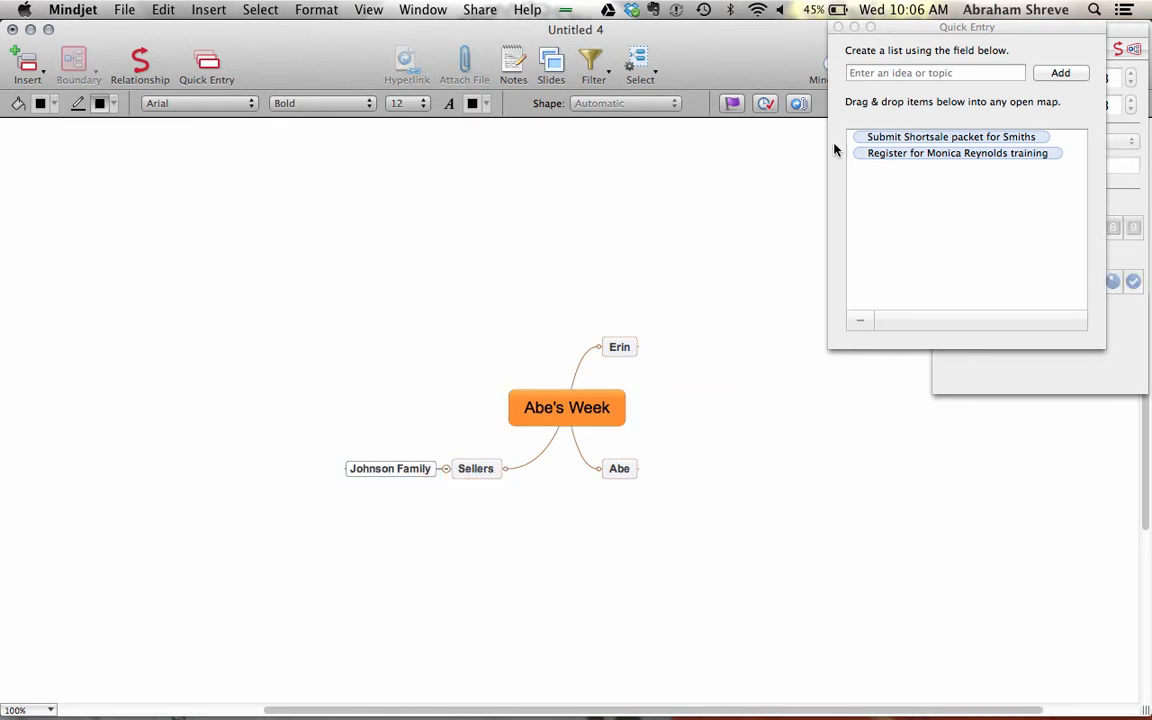
# - Place the Shortsale packet and training registration tasks under the first person's branch
pyautogui.click(886, 140)
pyautogui.click(873, 141)
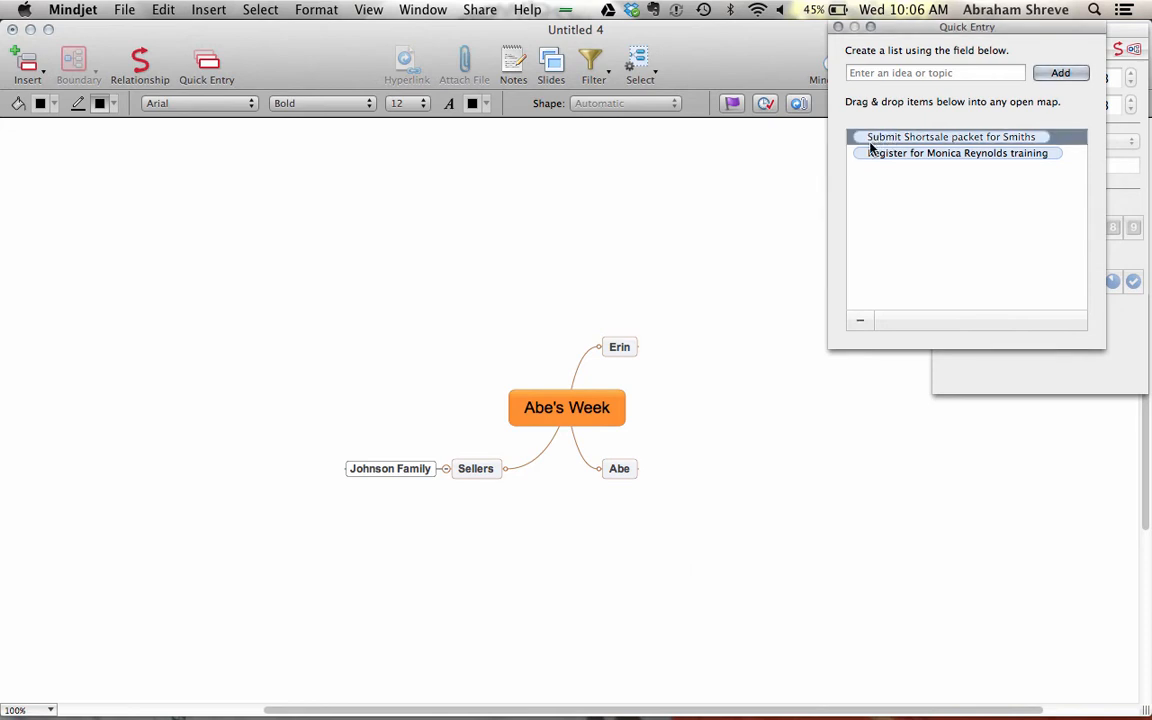
pyautogui.keyDown('shift'); pyautogui.click(869, 153); pyautogui.keyUp('shift')
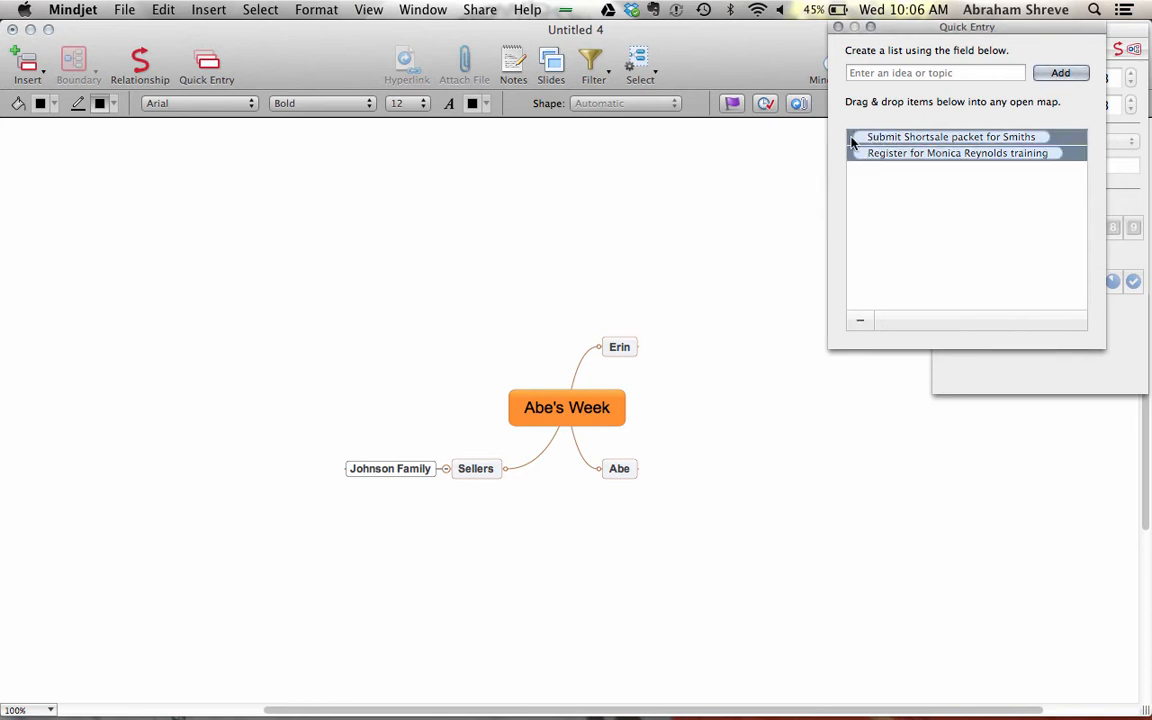
pyautogui.moveTo(853, 135); pyautogui.dragTo(648, 340)
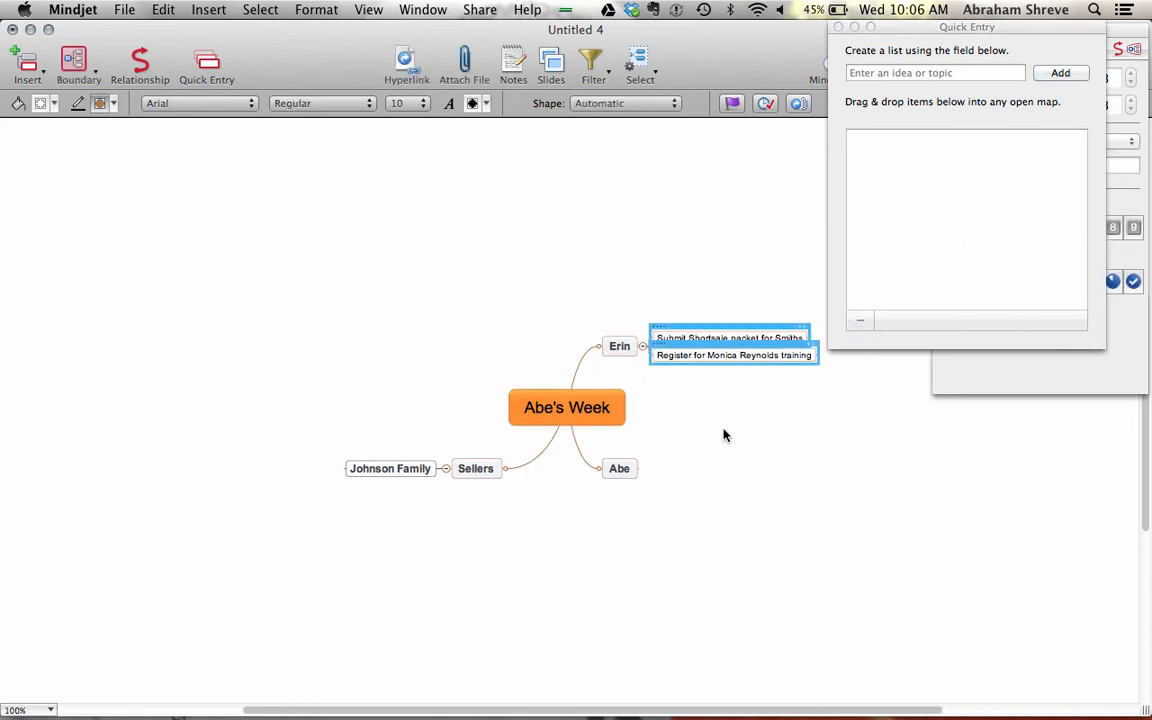
pyautogui.click(828, 401)
# - Add 'Schedule 2 day planning retreat', 'Hotel' and 'brief the team' to Quick Entry
pyautogui.click(884, 72)
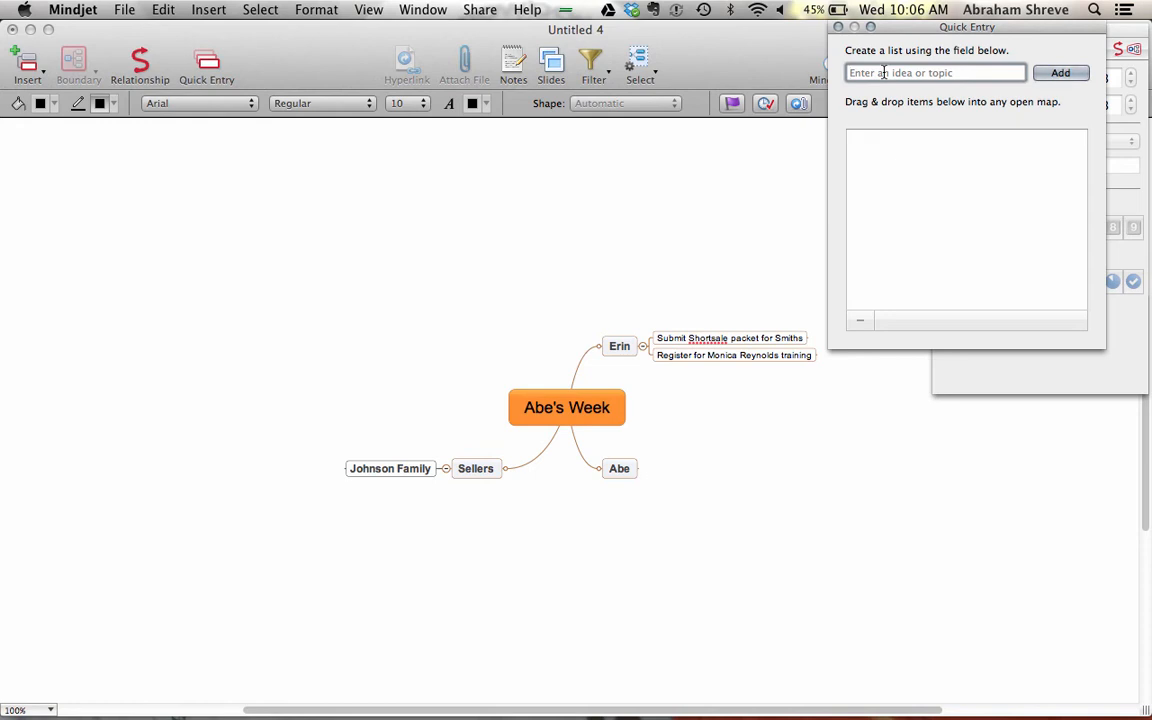
pyautogui.write('Schedule 2 day planning retre')
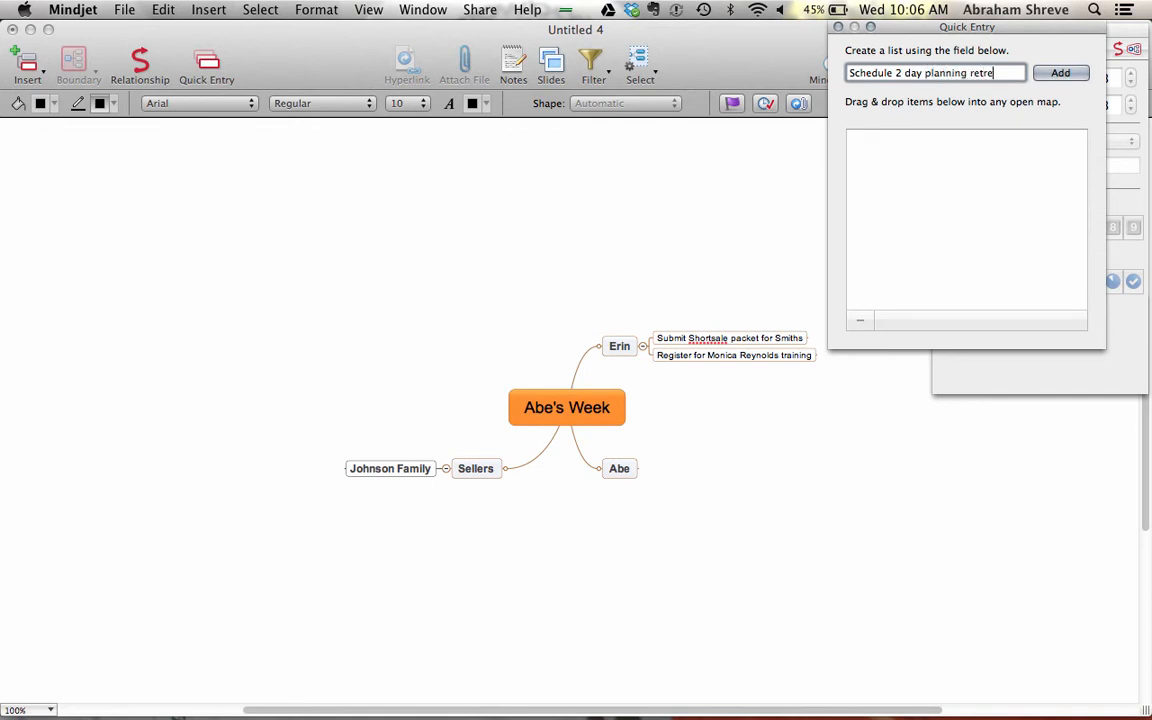
pyautogui.write('at')
pyautogui.press('Return')
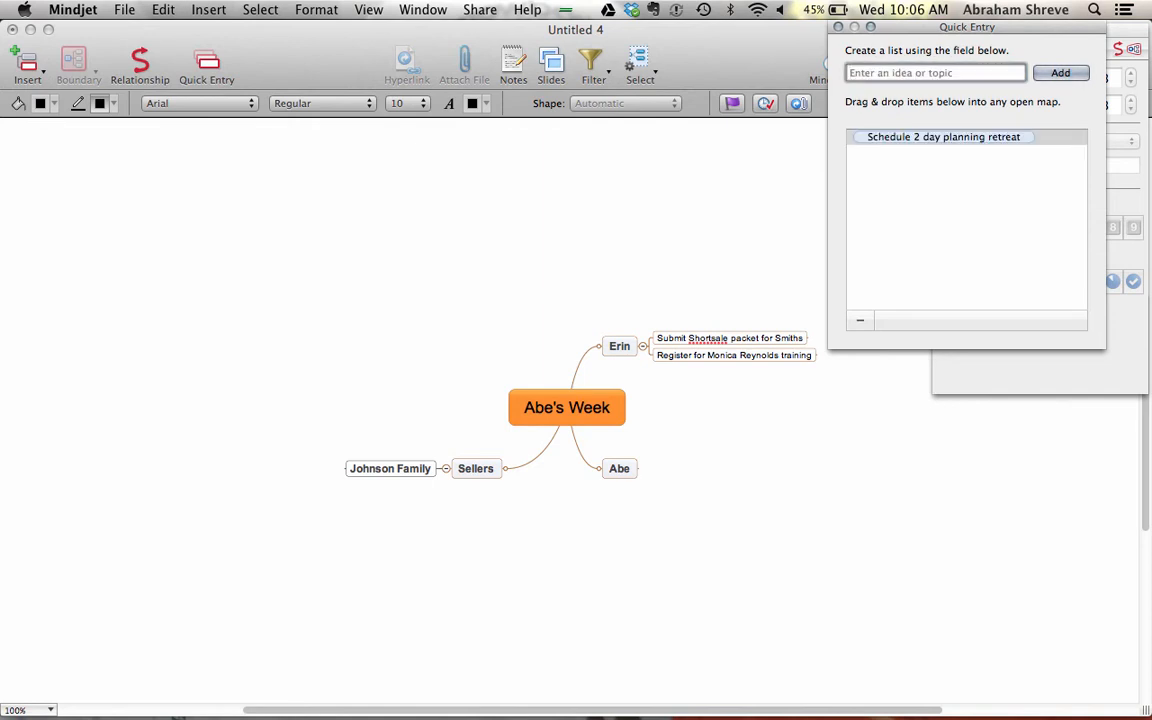
pyautogui.write('Hotel')
pyautogui.press('Return')
pyautogui.write('brief')
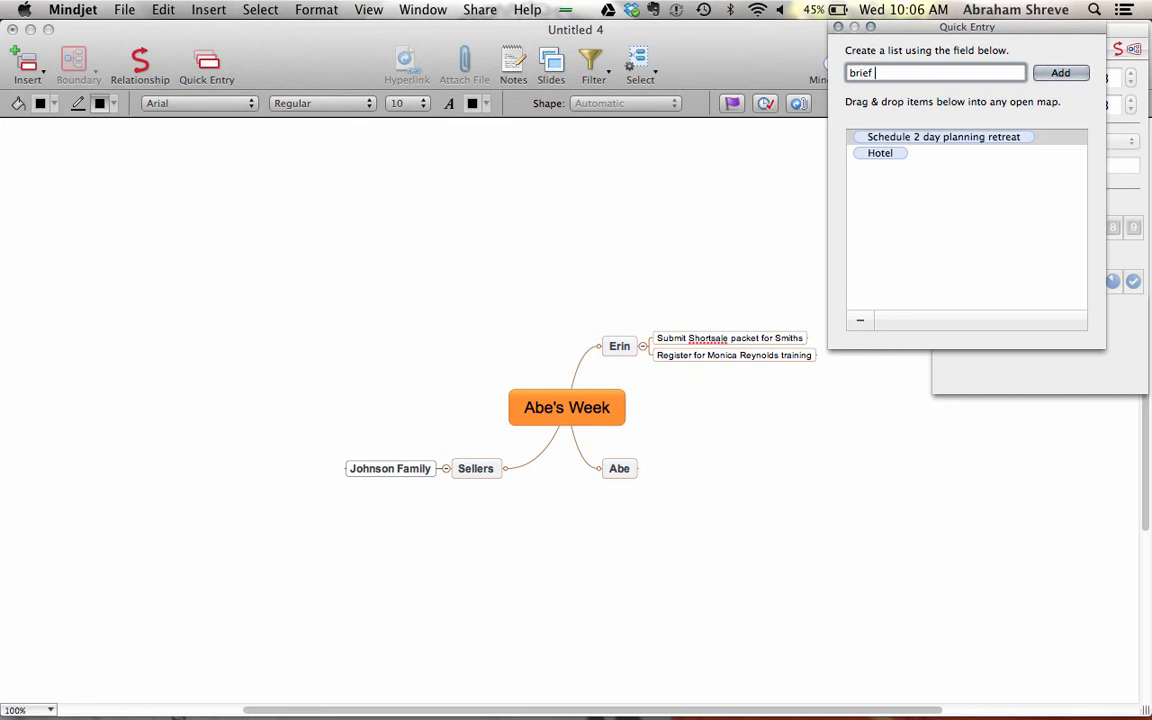
pyautogui.write(' the team')
pyautogui.press('Return')
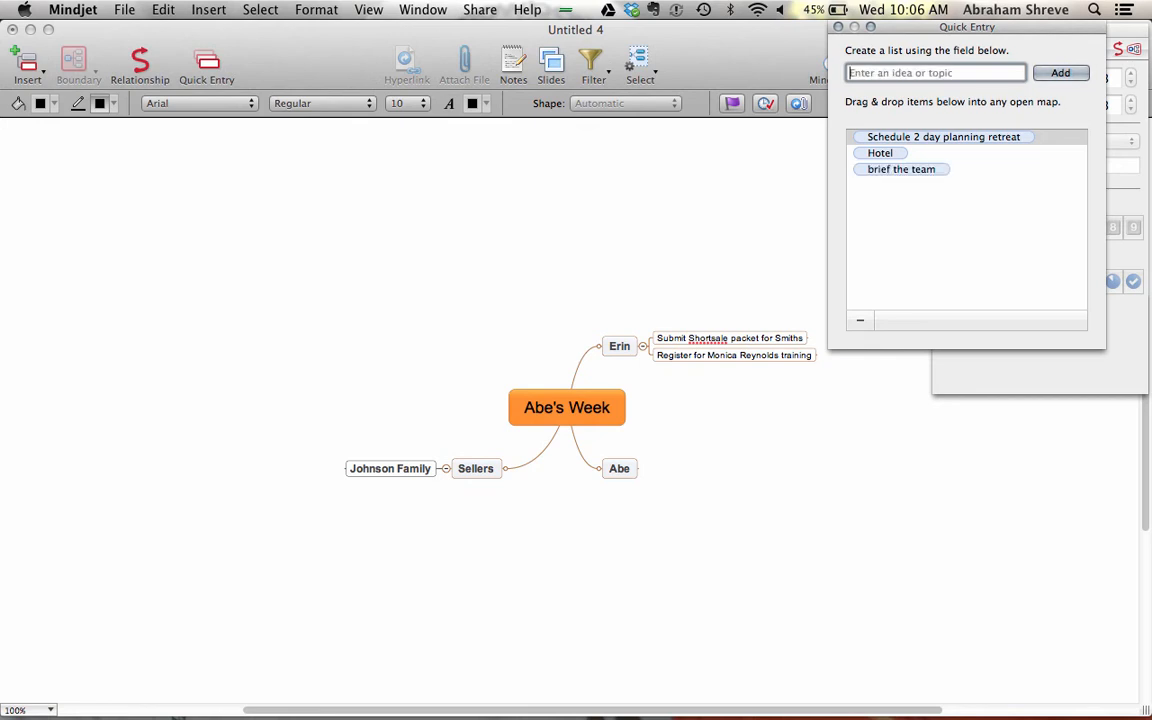
# - Place the retreat task under the second person, with Hotel and brief the team beneath it
pyautogui.click(858, 140)
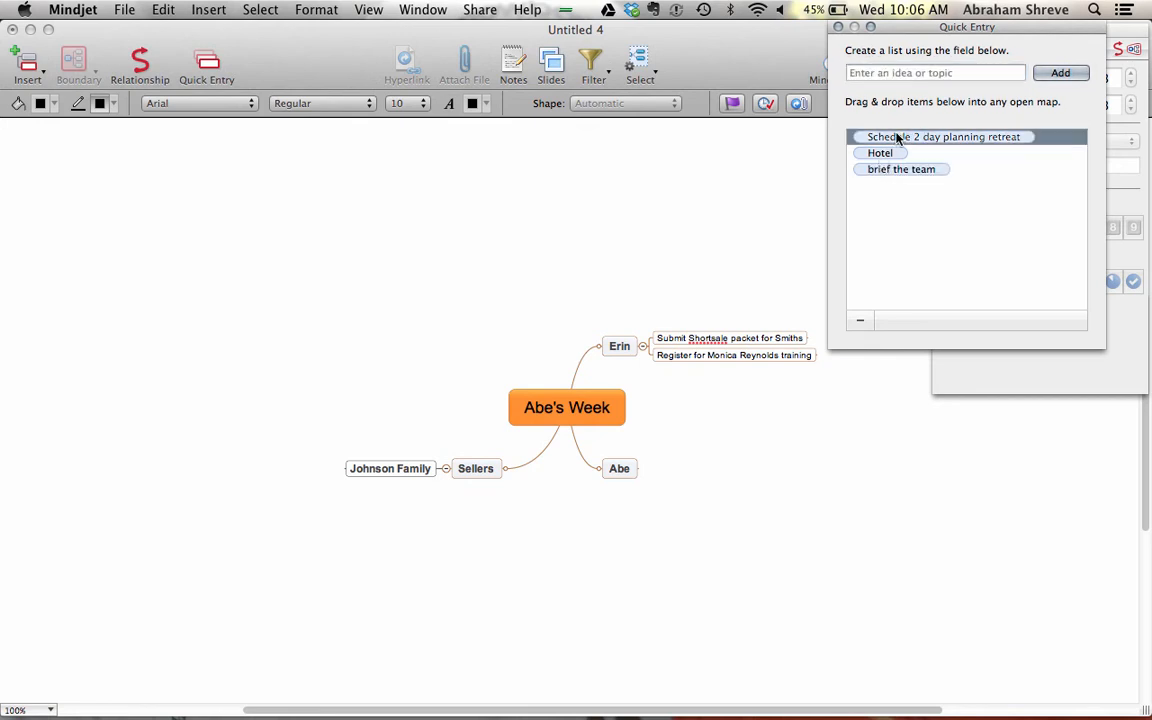
pyautogui.moveTo(856, 141); pyautogui.dragTo(652, 470)
pyautogui.click(869, 148)
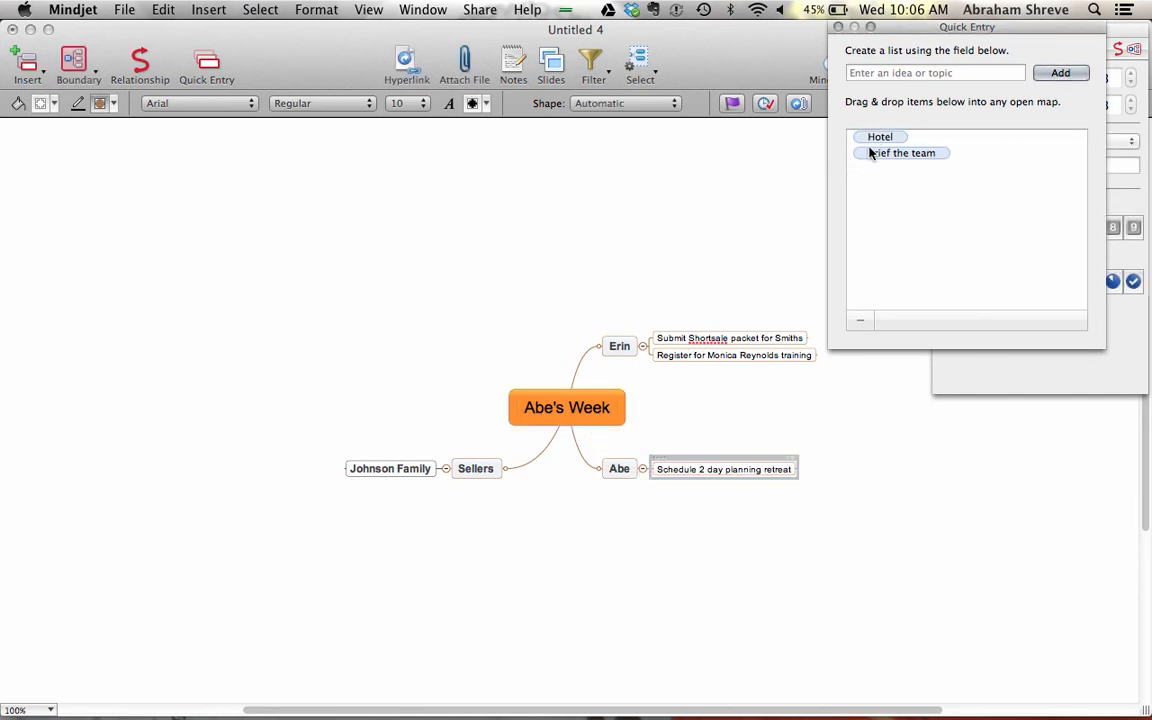
pyautogui.click(858, 138)
pyautogui.keyDown('shift'); pyautogui.click(859, 154); pyautogui.keyUp('shift')
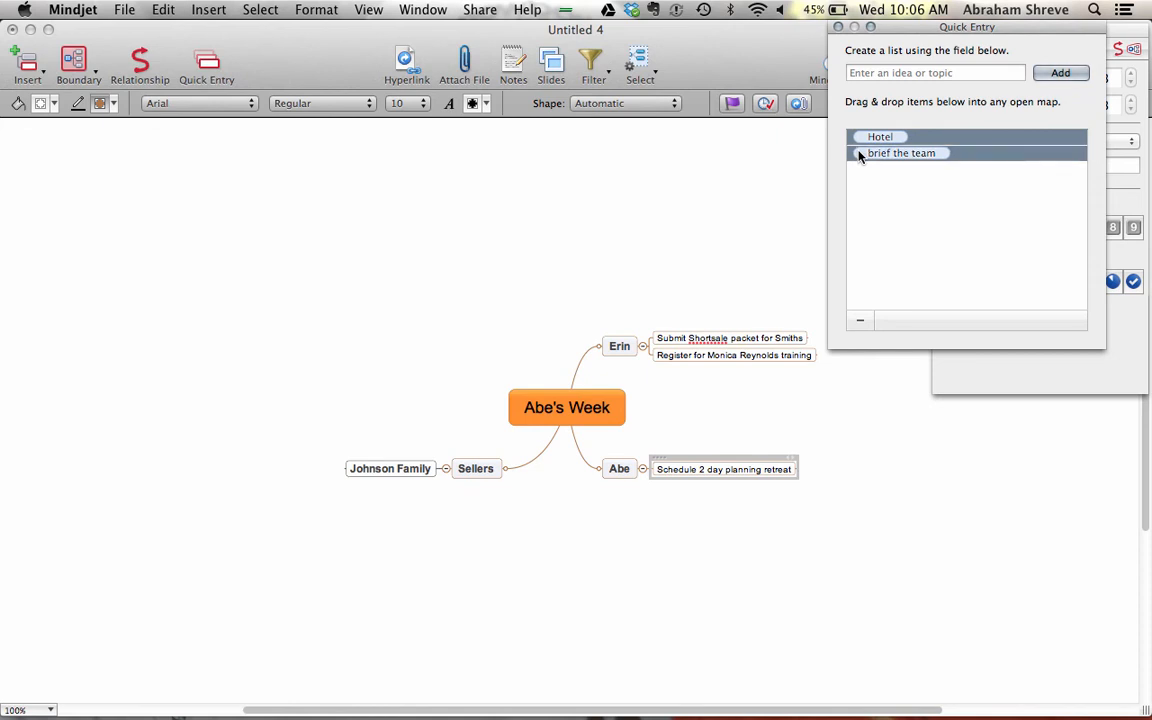
pyautogui.moveTo(855, 143); pyautogui.dragTo(775, 470)
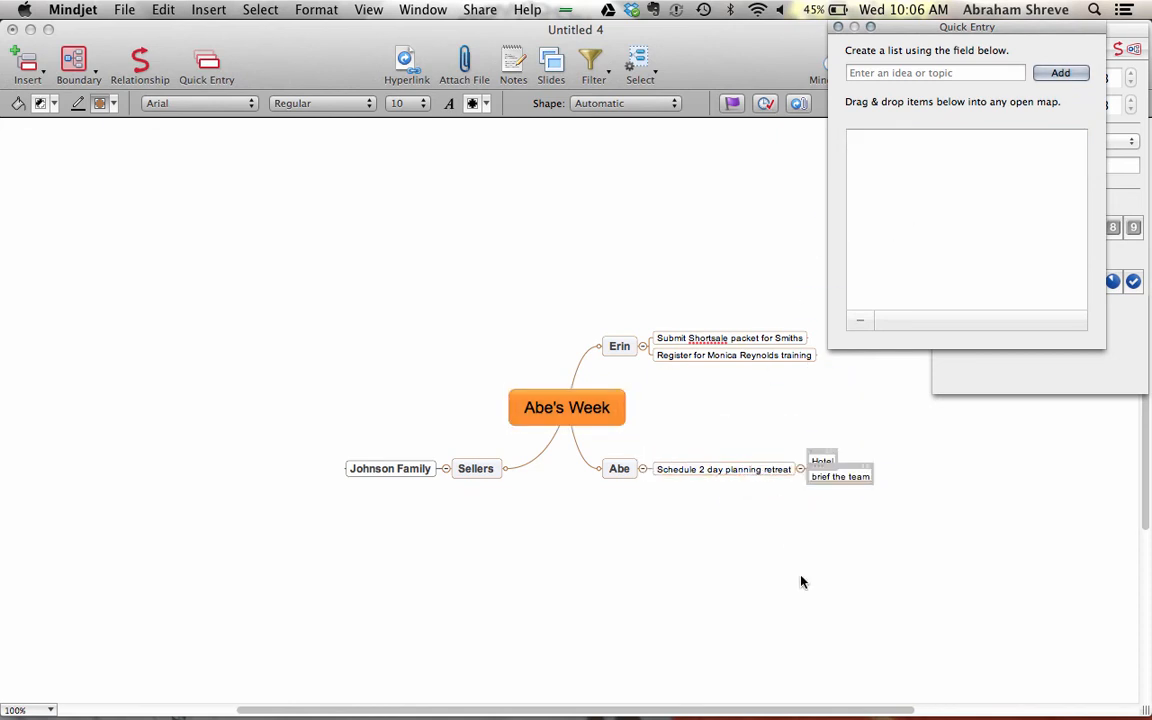
pyautogui.click(875, 74)
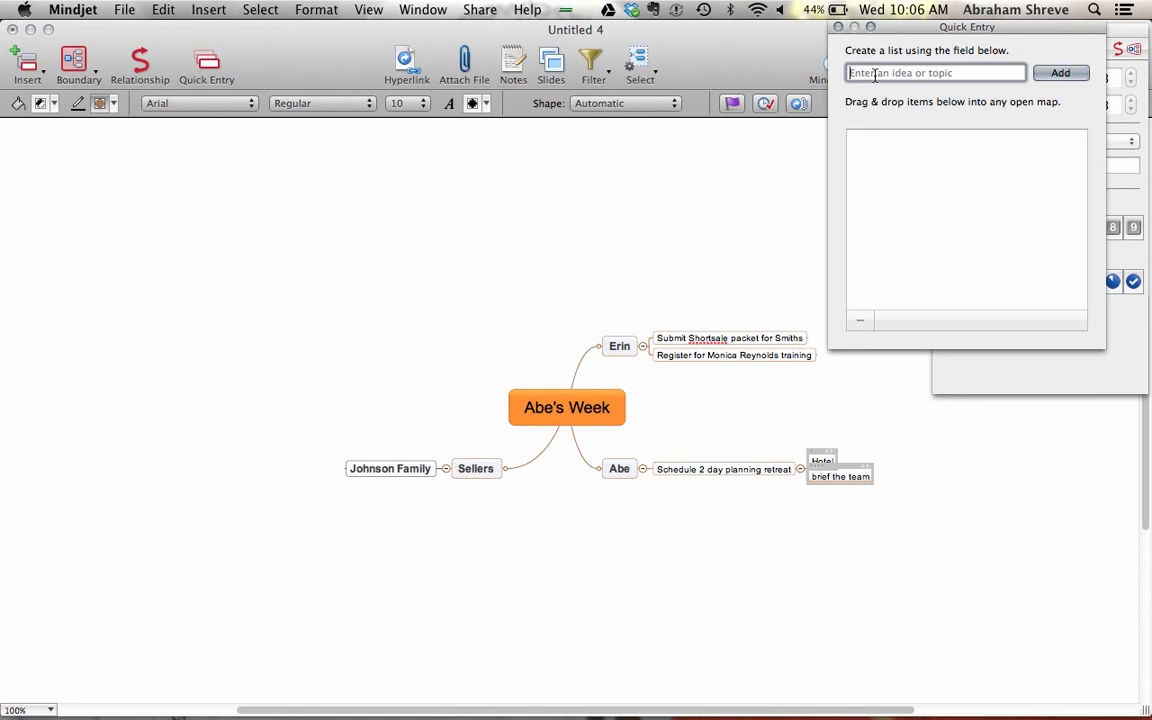
# - Enter the job-descriptions, 2014 Business plan and coach email tasks as Quick Entry items
pyautogui.write('reate')
pyautogui.press('BackSpace')
pyautogui.press('BackSpace')
pyautogui.press('BackSpace')
pyautogui.press('BackSpace')
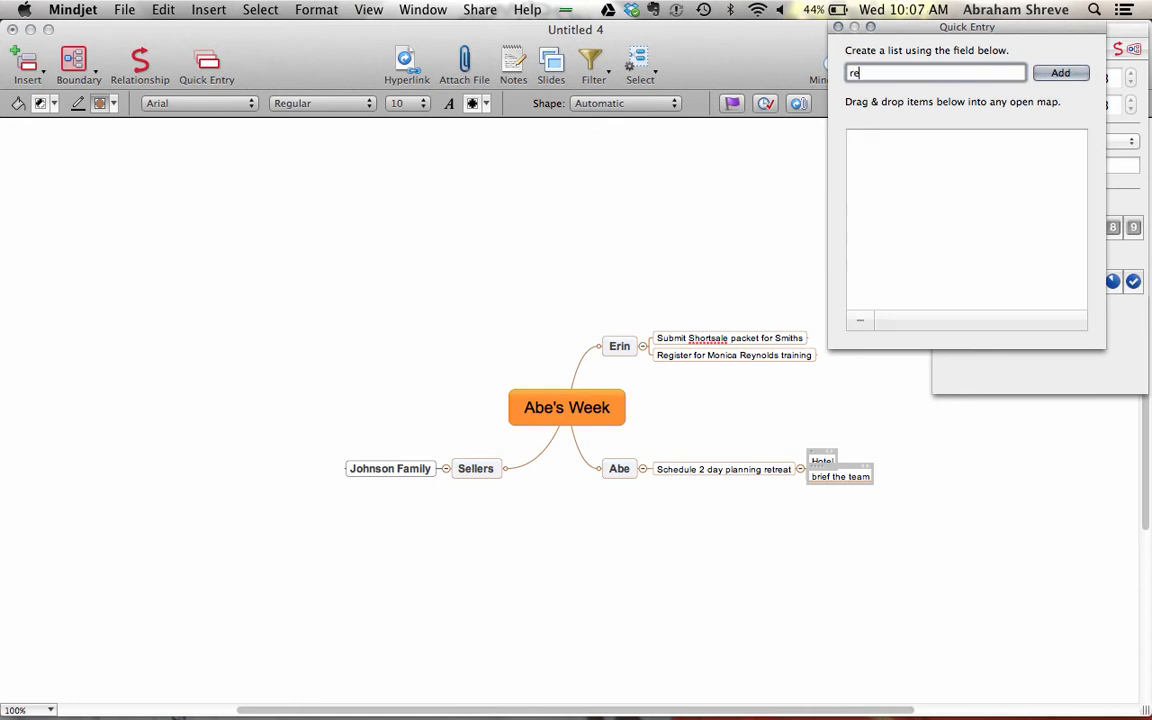
pyautogui.write('Finiaalize team job description')
pyautogui.press('Return')
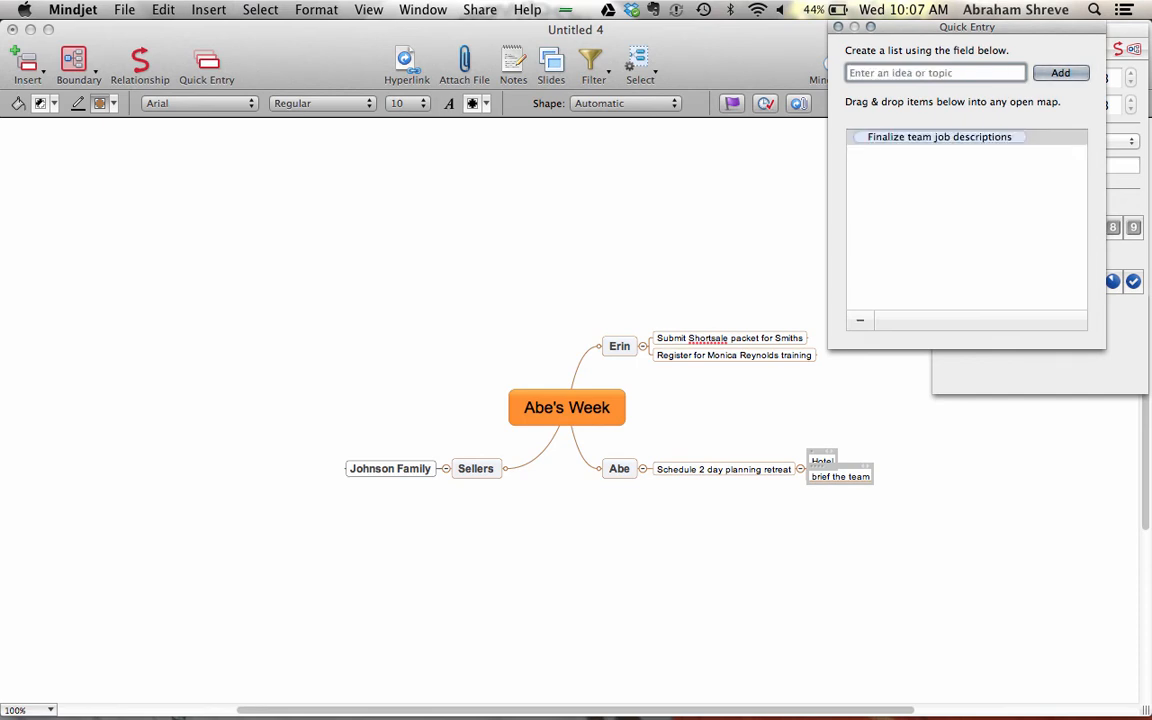
pyautogui.write('Completing 2014 Business plan')
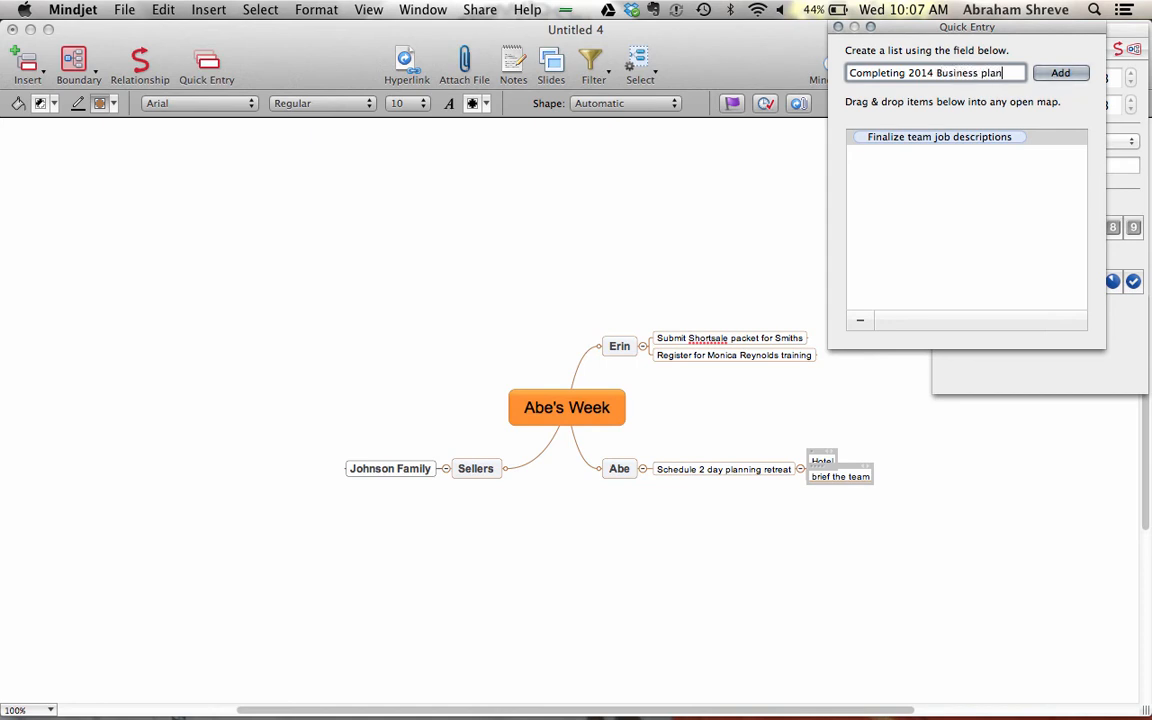
pyautogui.press('Return')
pyautogui.write('Em')
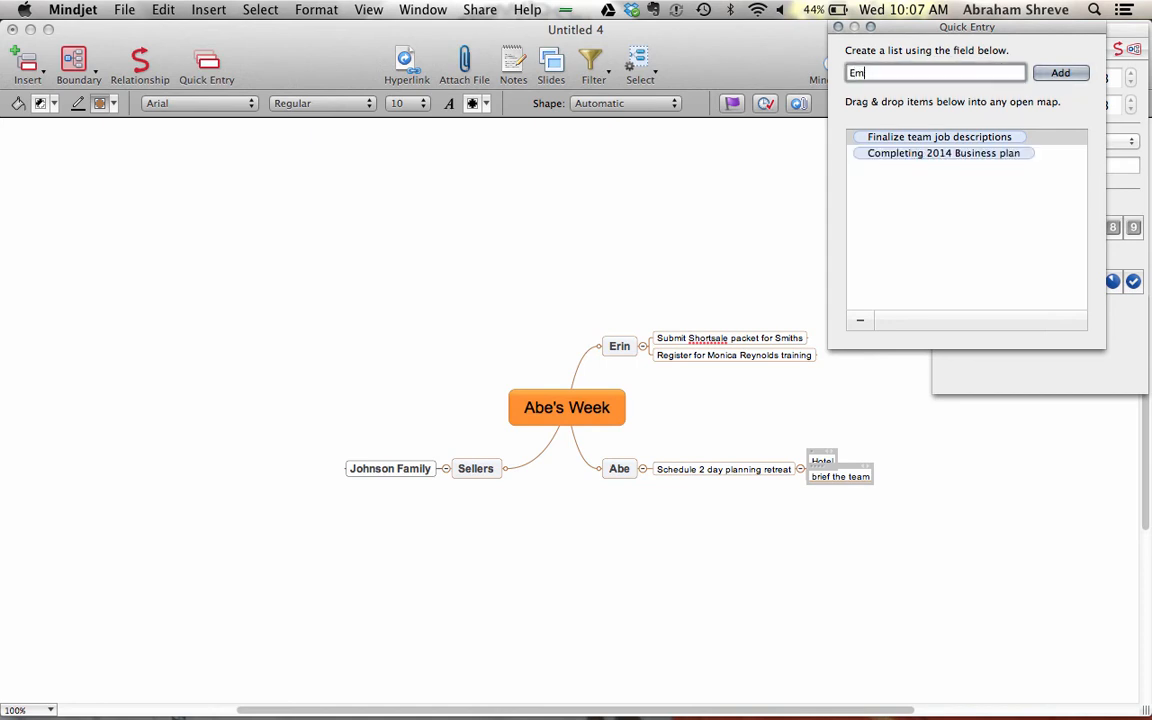
pyautogui.write('ail Business plan to coach')
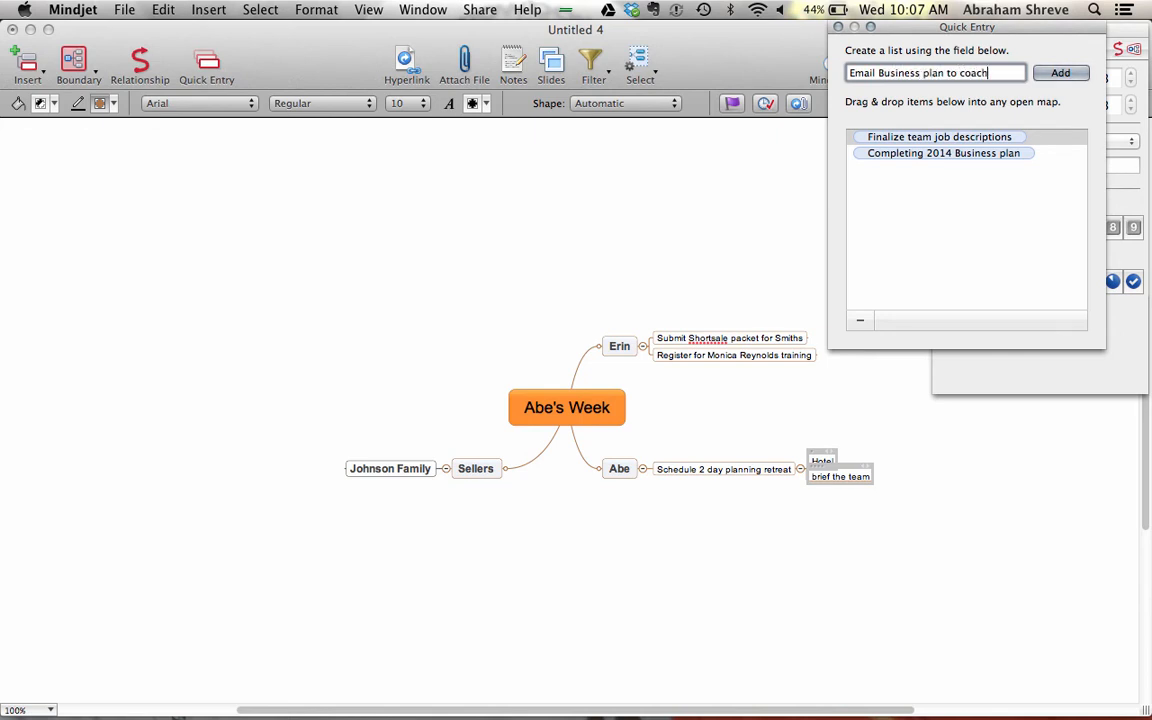
pyautogui.press('Return')
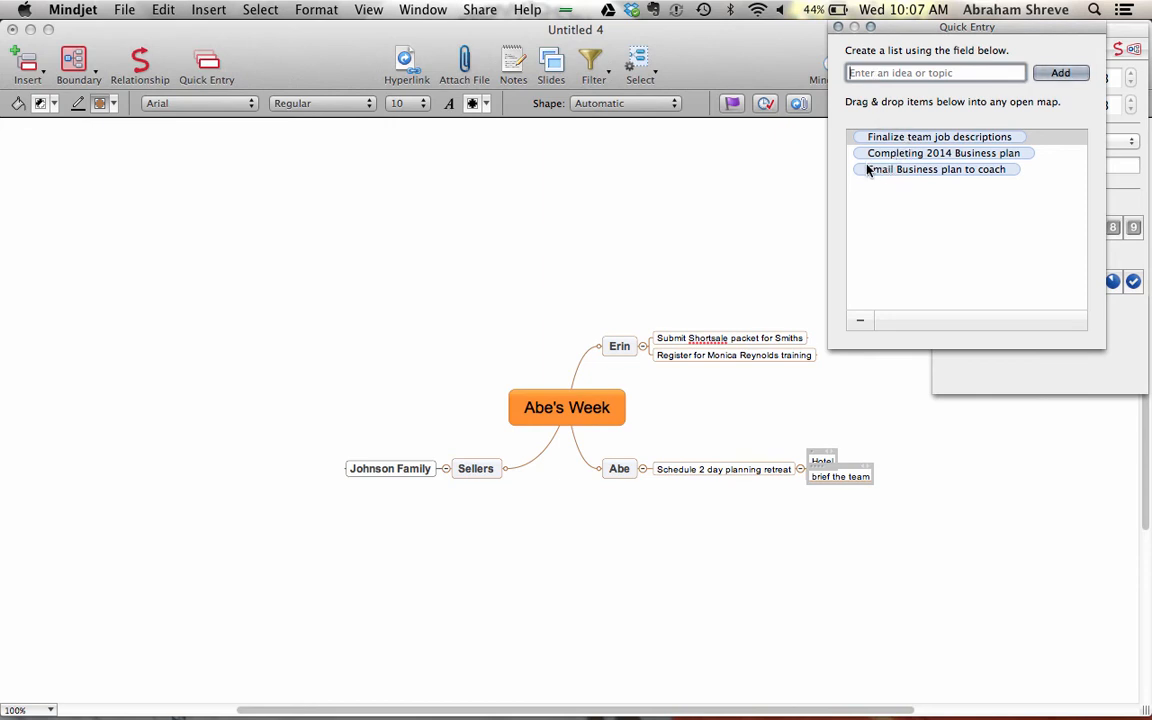
# - Place 'Finalize team job descriptions' and 'Completing 2014 Business plan' under the second person's branch
pyautogui.click(866, 150)
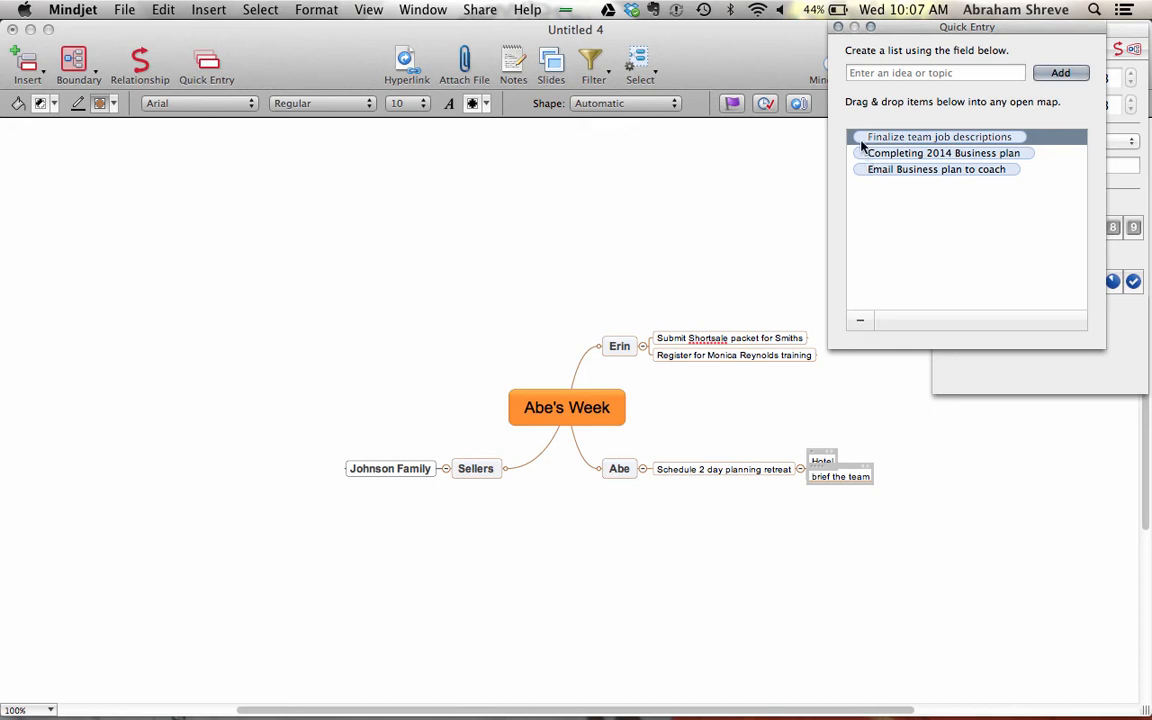
pyautogui.moveTo(855, 140); pyautogui.dragTo(658, 486)
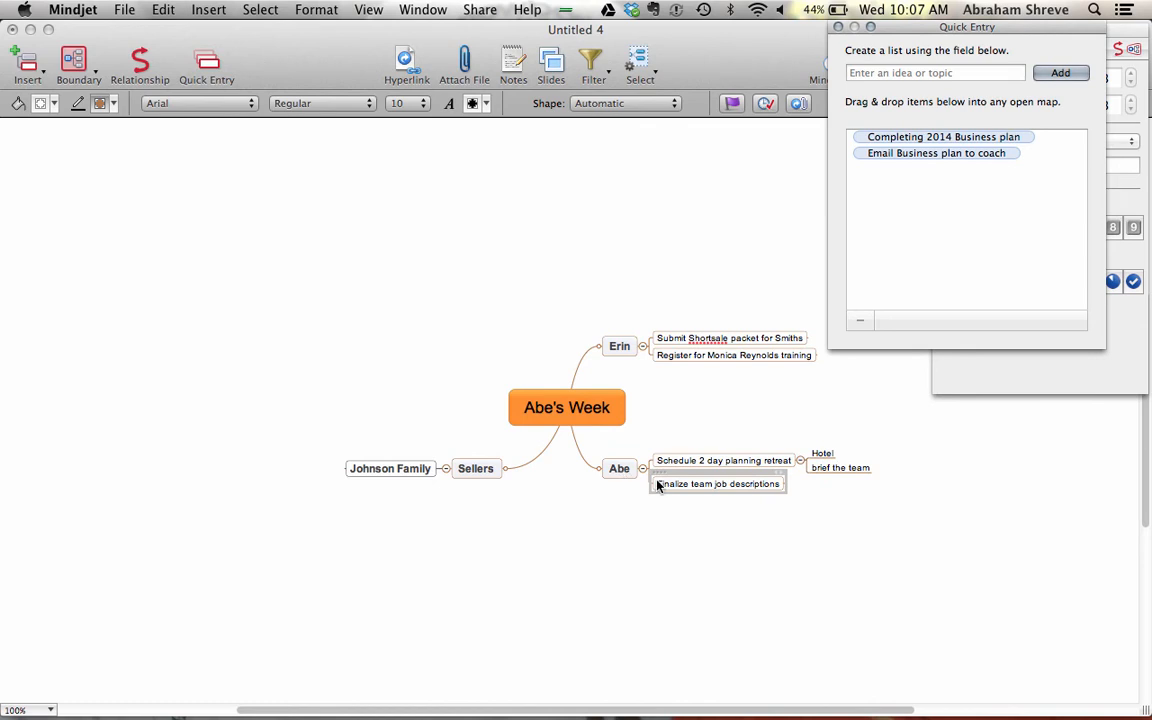
pyautogui.click(880, 133)
pyautogui.click(878, 137)
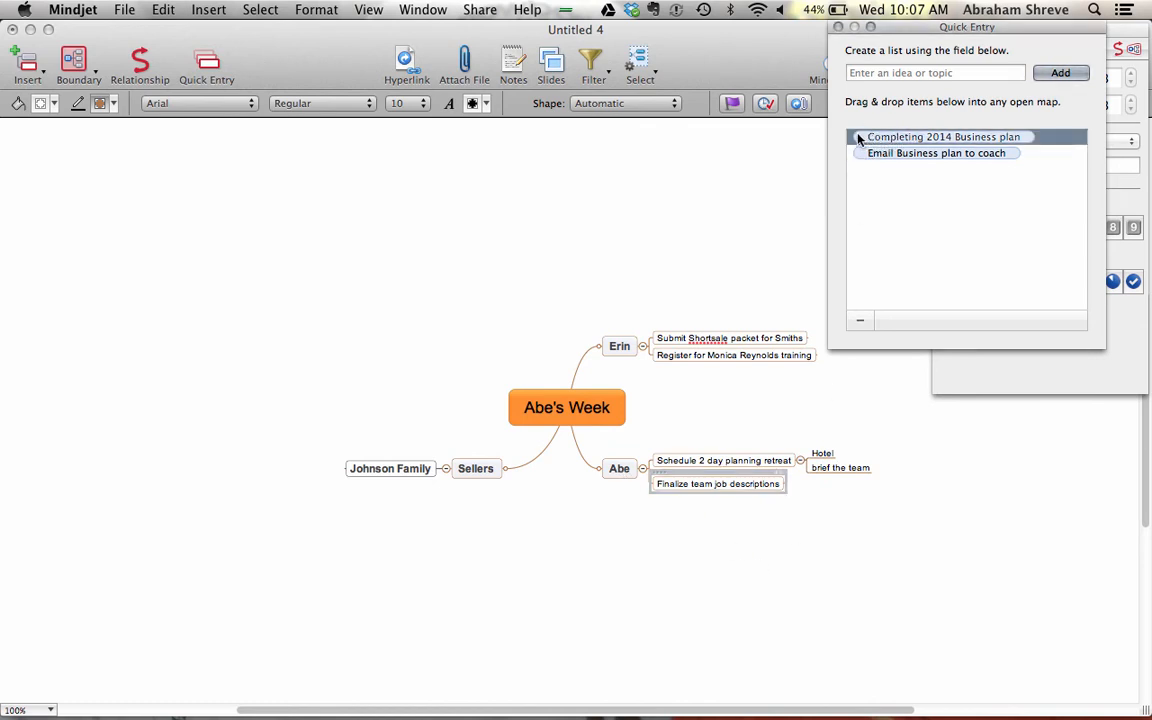
pyautogui.moveTo(858, 139)
pyautogui.mouseDown()
pyautogui.moveTo(687, 381)
pyautogui.moveTo(613, 453)
pyautogui.moveTo(645, 497)
pyautogui.mouseUp()
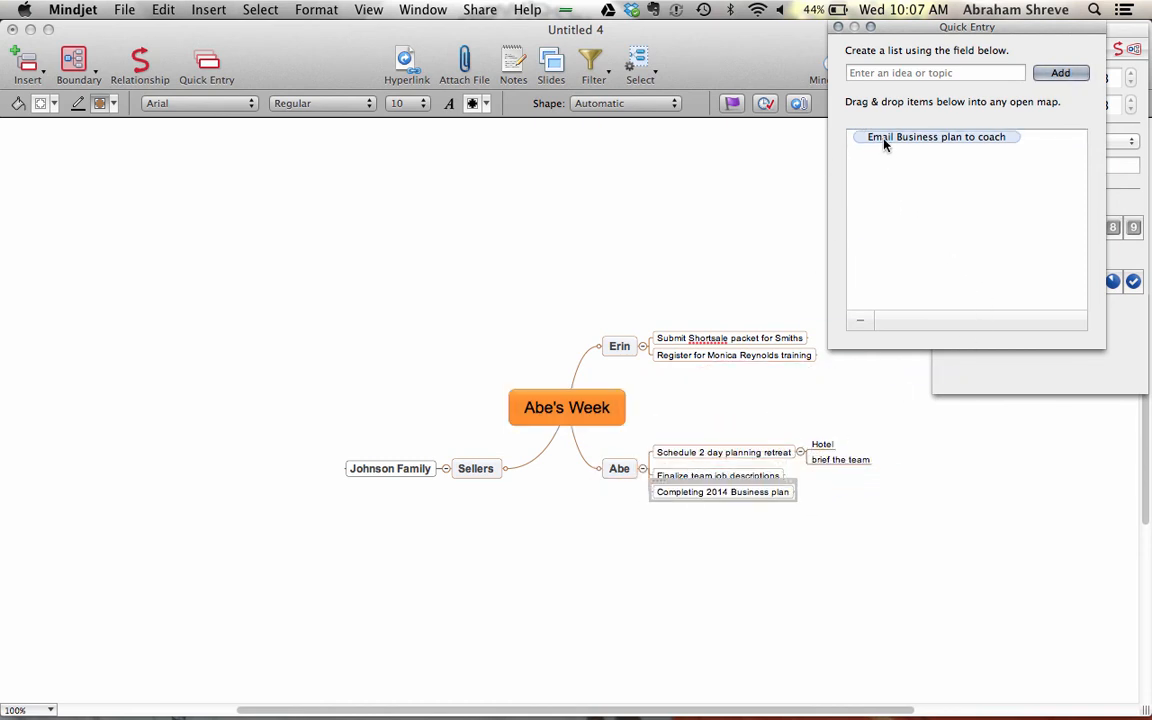
# - Nest 'Email Business plan to coach' under the business plan and delete the stray Main Topic
pyautogui.moveTo(884, 144); pyautogui.dragTo(812, 491)
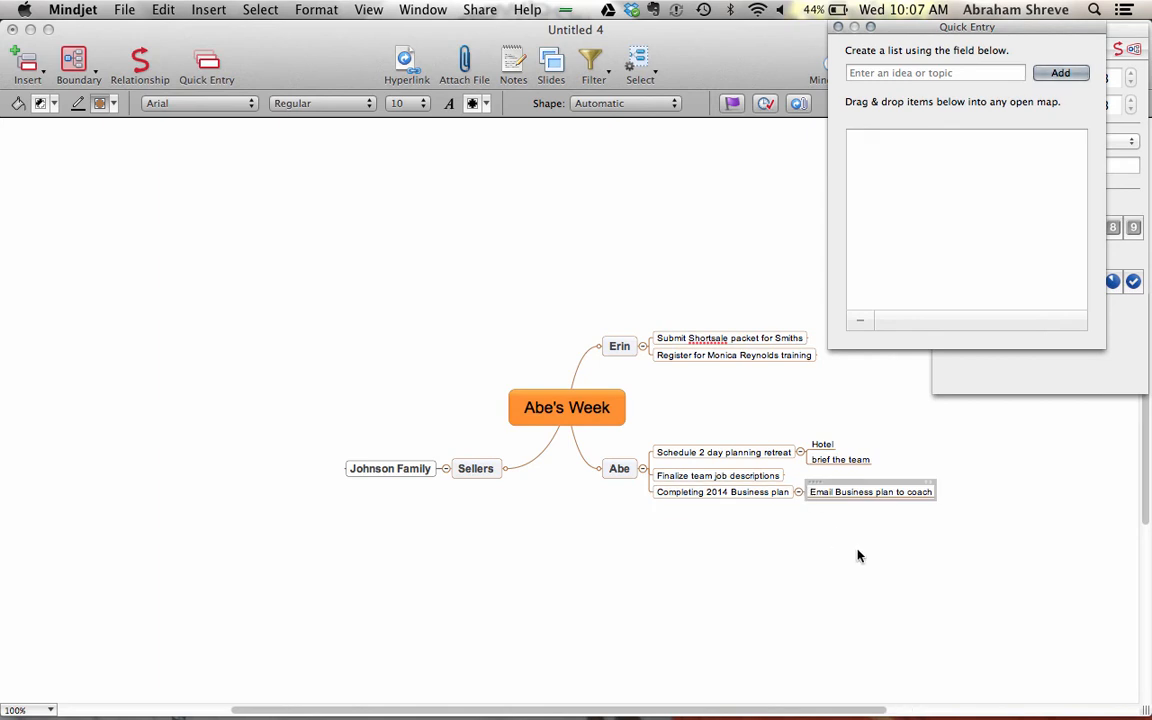
pyautogui.doubleClick(861, 553)
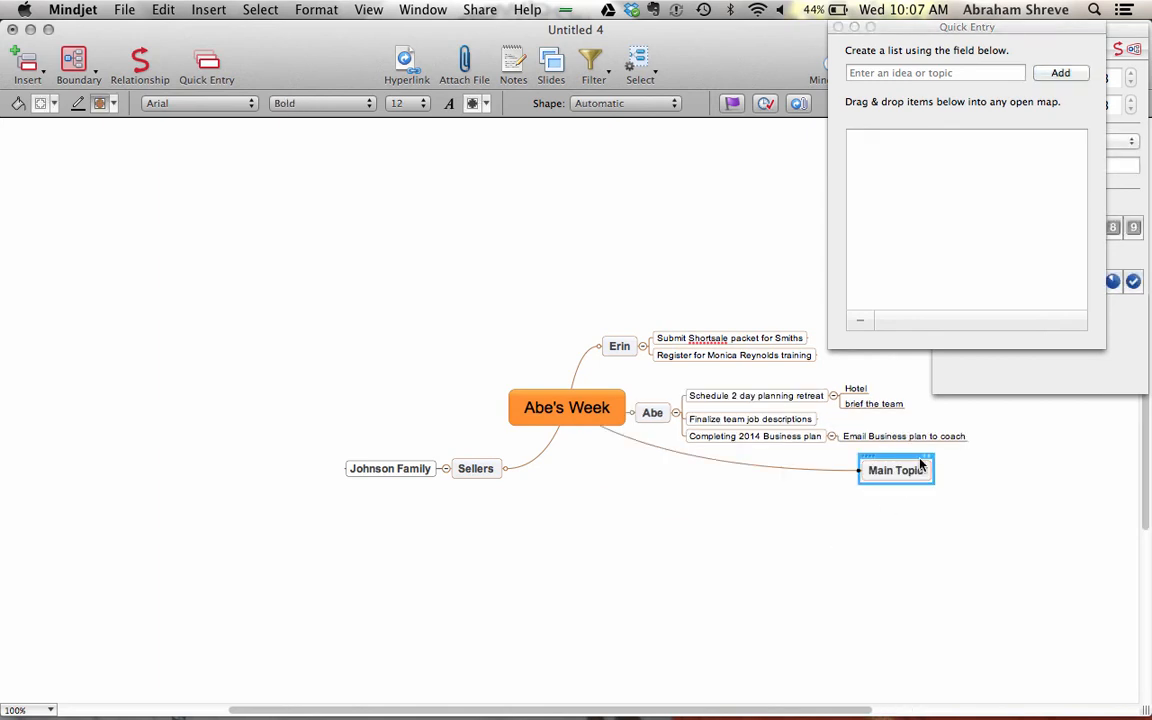
pyautogui.press('Delete')
pyautogui.click(892, 584)
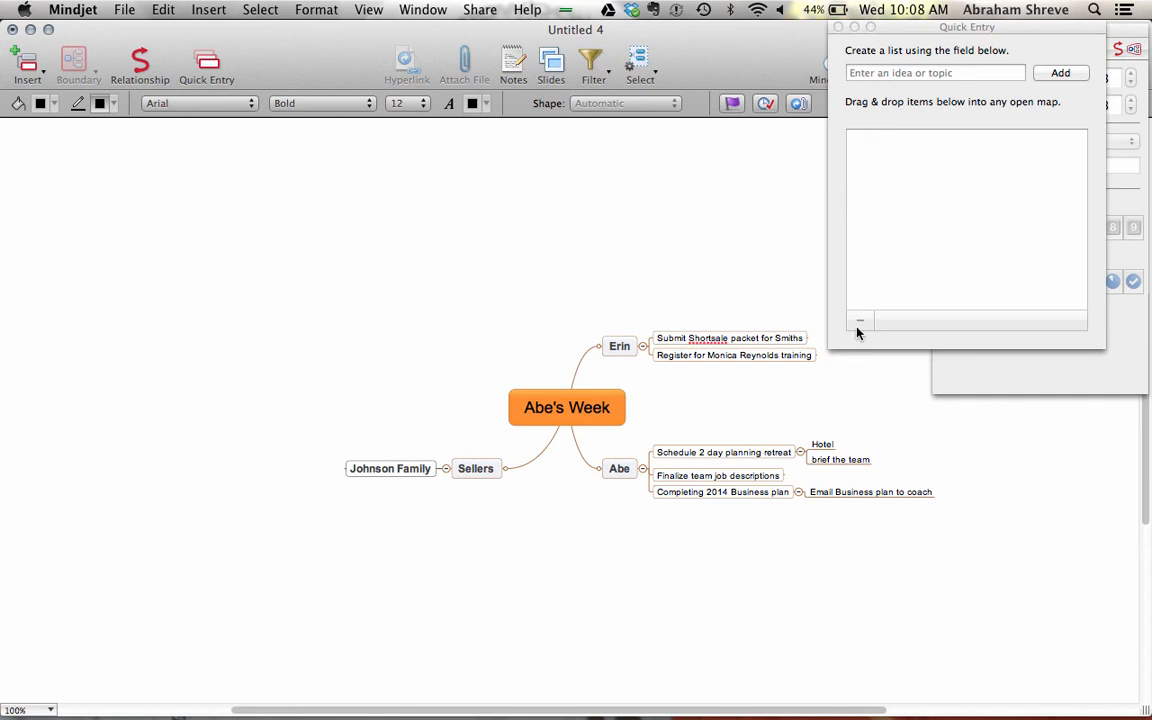
# - Add a third person's name plus the Karate-school choice and essay-help tasks to Quick Entry
pyautogui.click(873, 75)
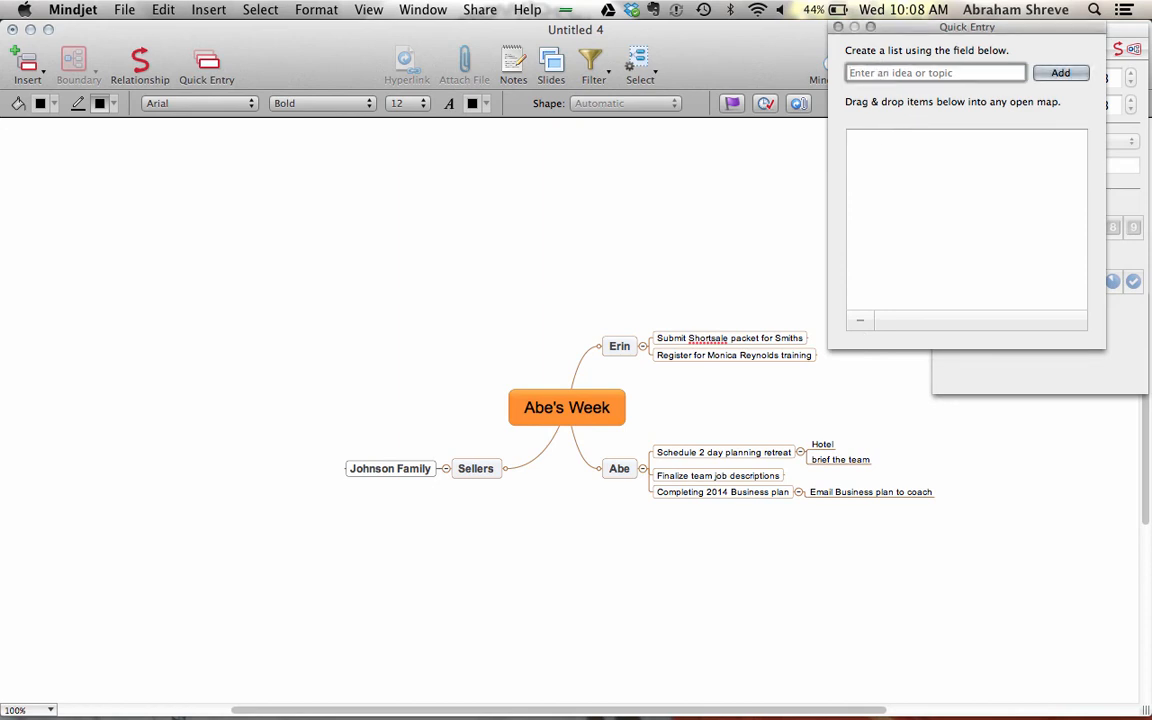
pyautogui.write('Terresa')
pyautogui.press('Return')
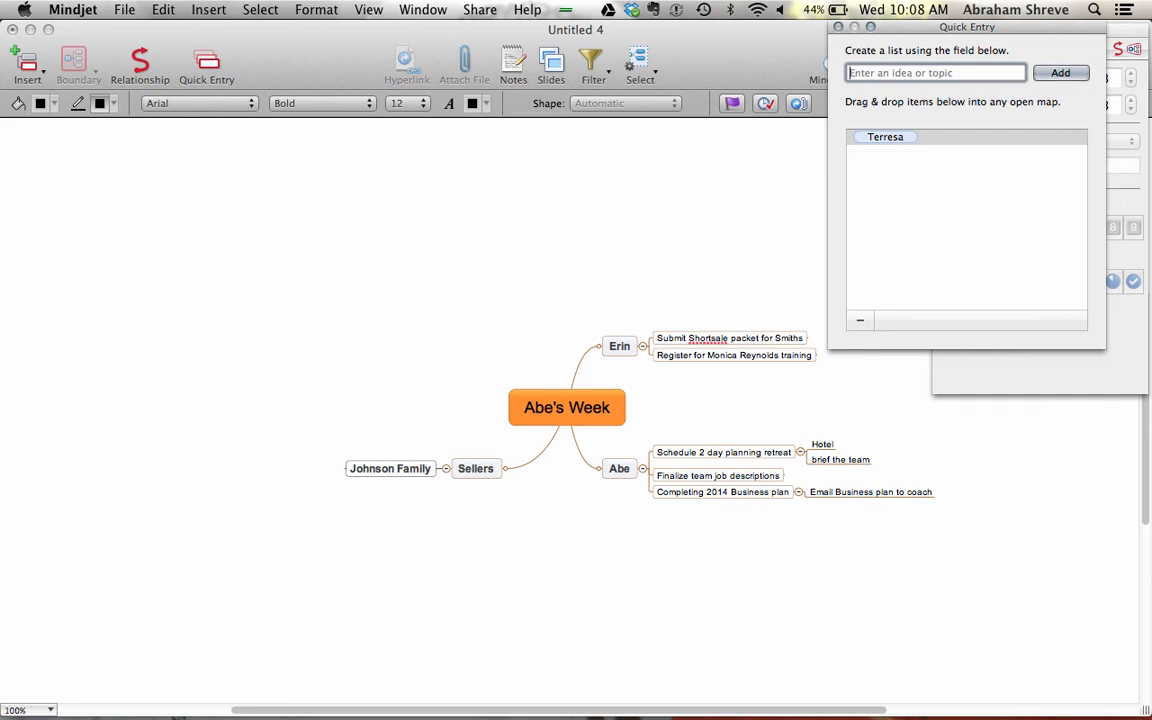
pyautogui.write('Repair')
pyautogui.press('BackSpace')
pyautogui.press('BackSpace')
pyautogui.press('BackSpace')
pyautogui.press('BackSpace')
pyautogui.press('BackSpace')
pyautogui.press('BackSpace')
pyautogui.press('BackSpace')
pyautogui.write('Choose a Karate ')
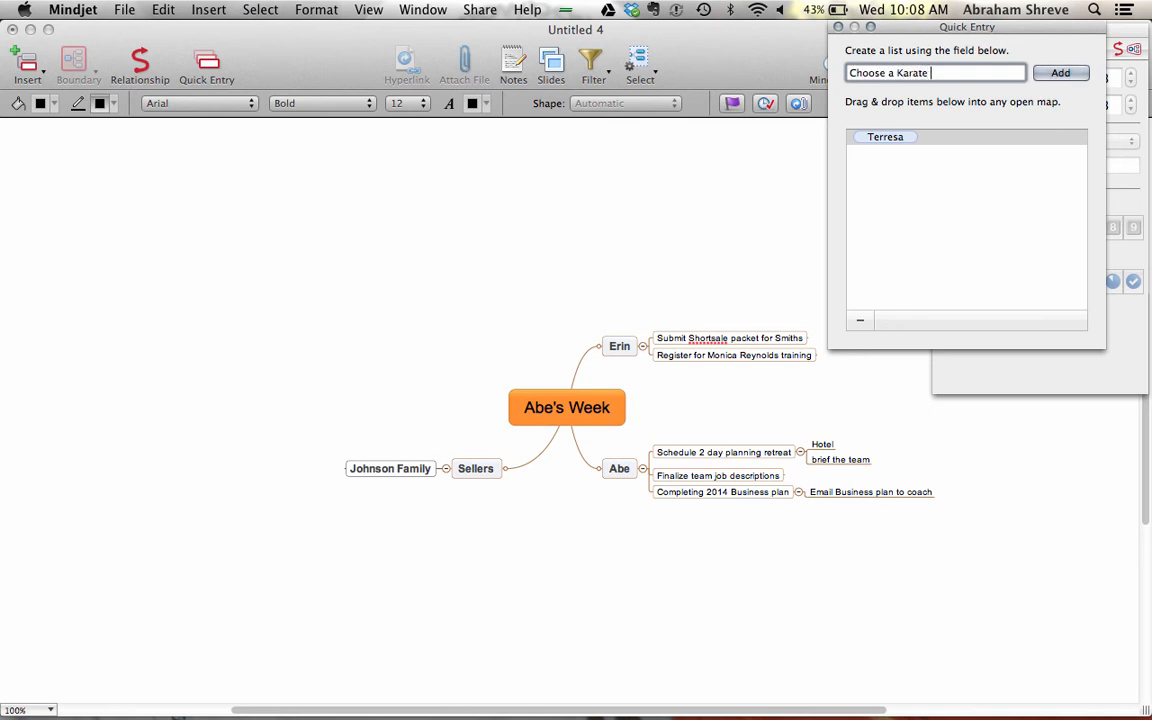
pyautogui.write('school for Gavin')
pyautogui.press('Return')
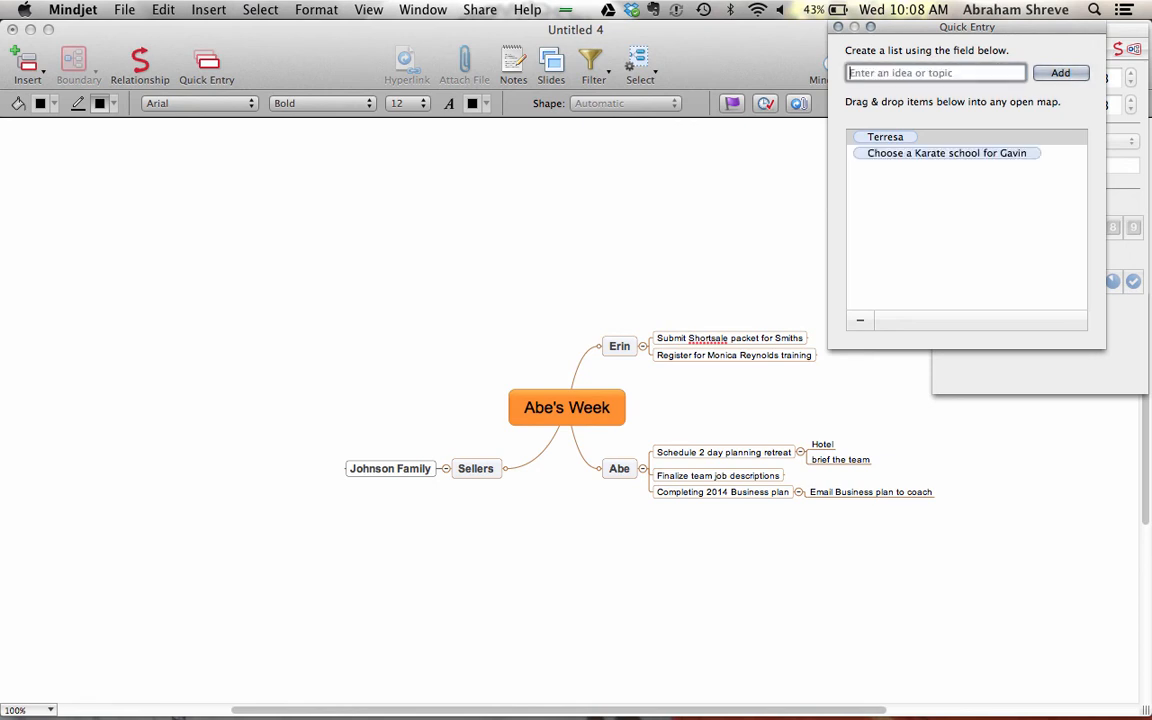
pyautogui.write('Help Maddie with a essay')
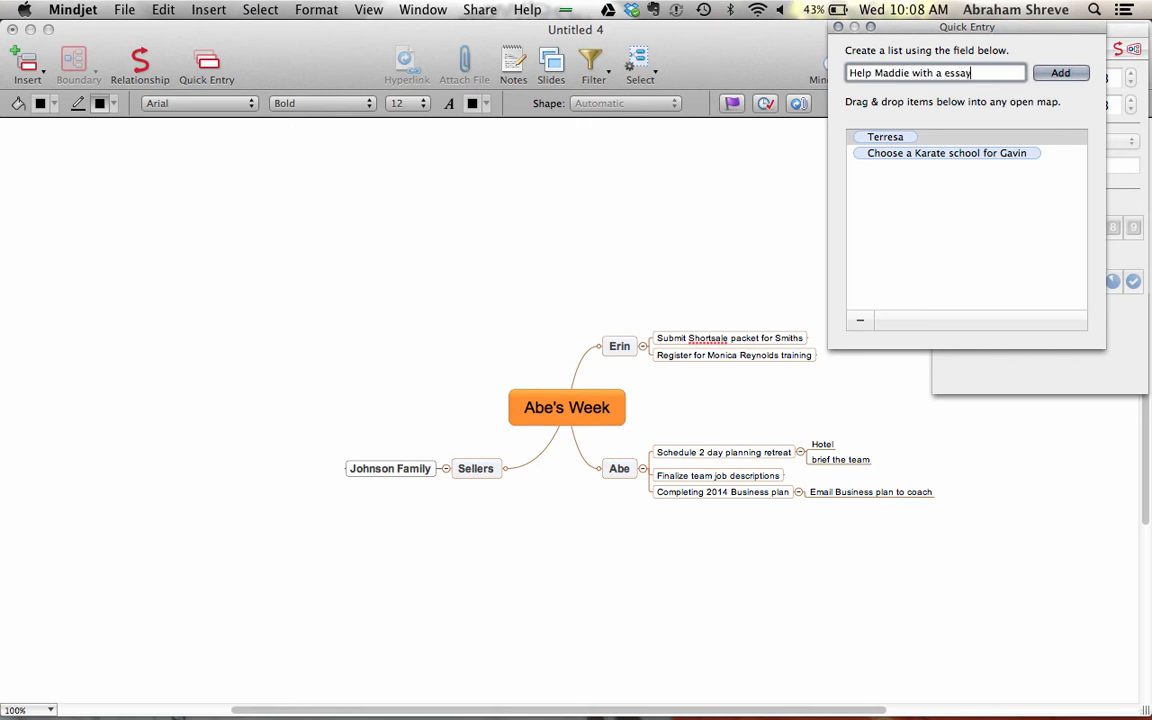
pyautogui.press('Return')
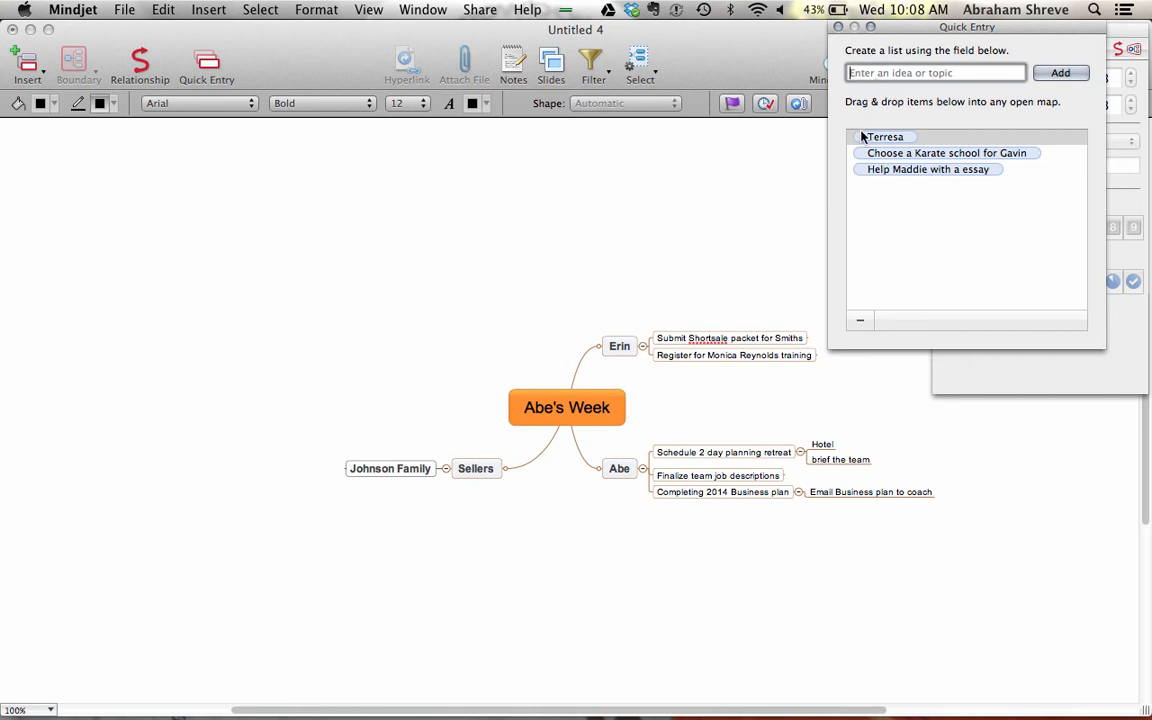
# - Place the third person as a new main branch holding the Karate-school and essay-help tasks
pyautogui.moveTo(858, 137); pyautogui.dragTo(437, 326)
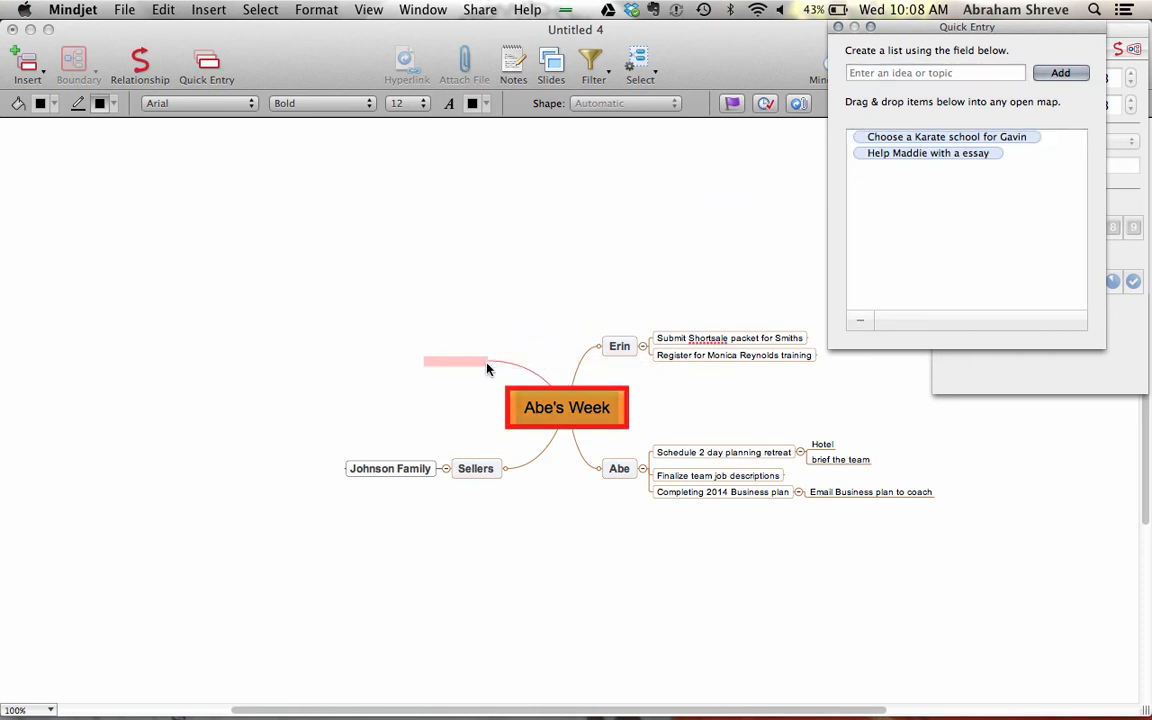
pyautogui.click(854, 144)
pyautogui.click(854, 144)
pyautogui.keyDown('shift'); pyautogui.click(857, 154); pyautogui.keyUp('shift')
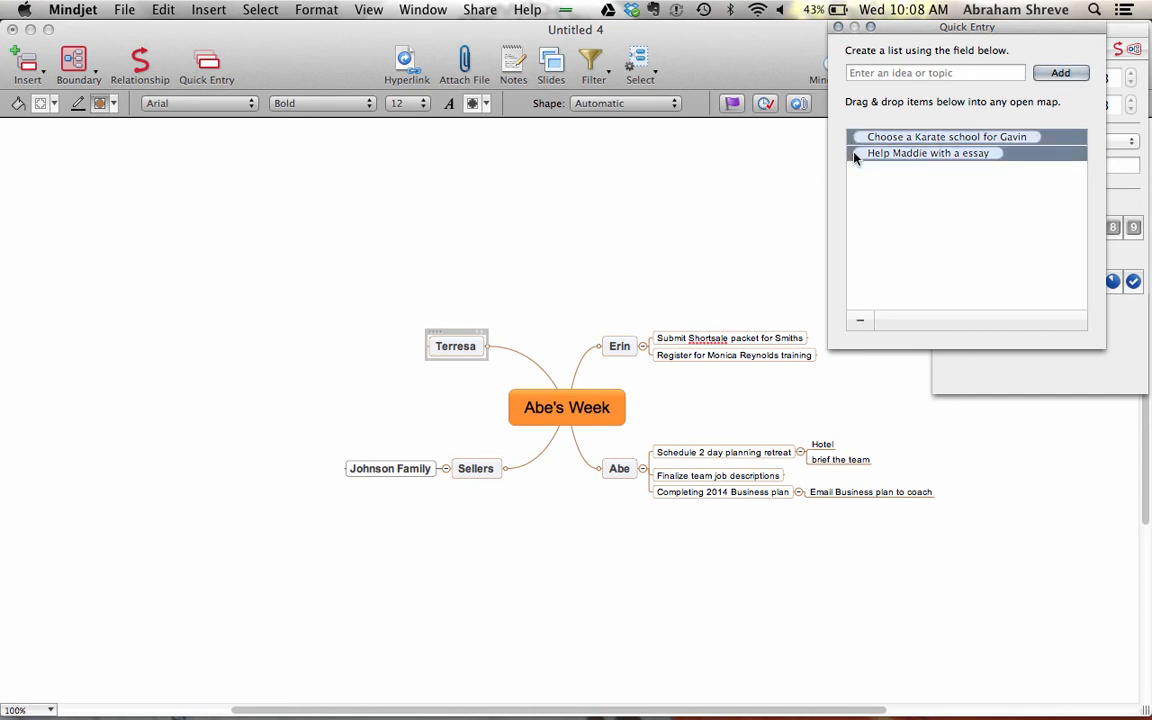
pyautogui.moveTo(848, 149); pyautogui.dragTo(425, 333)
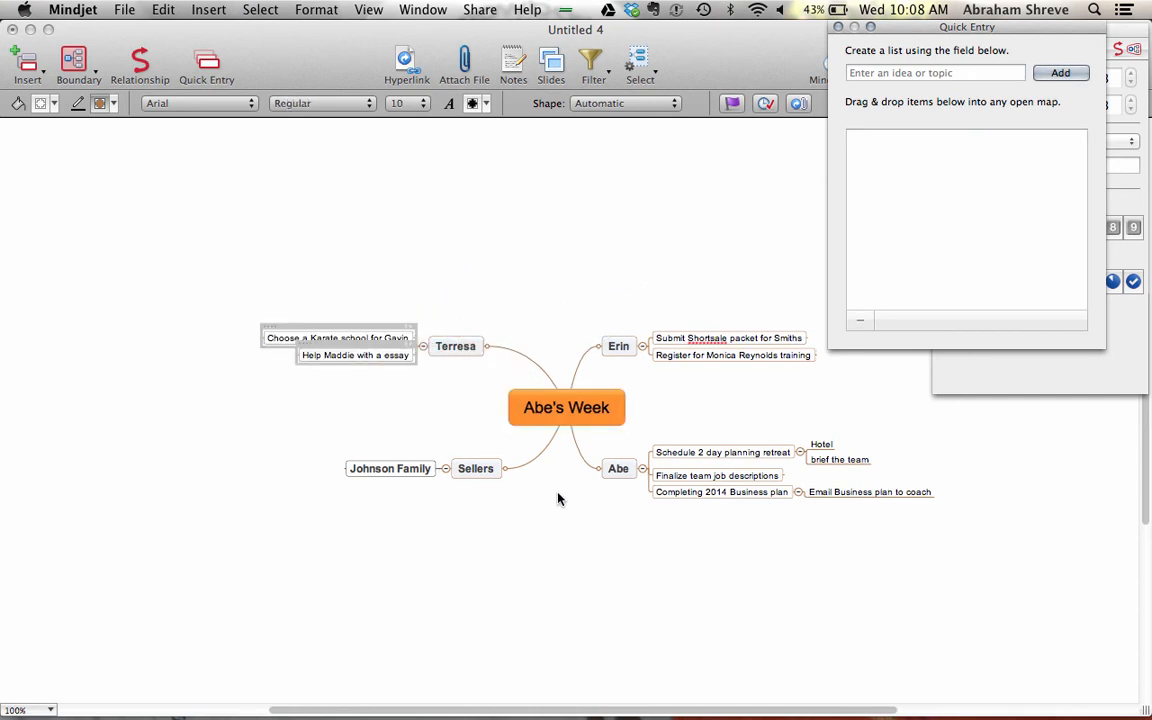
pyautogui.click(599, 548)
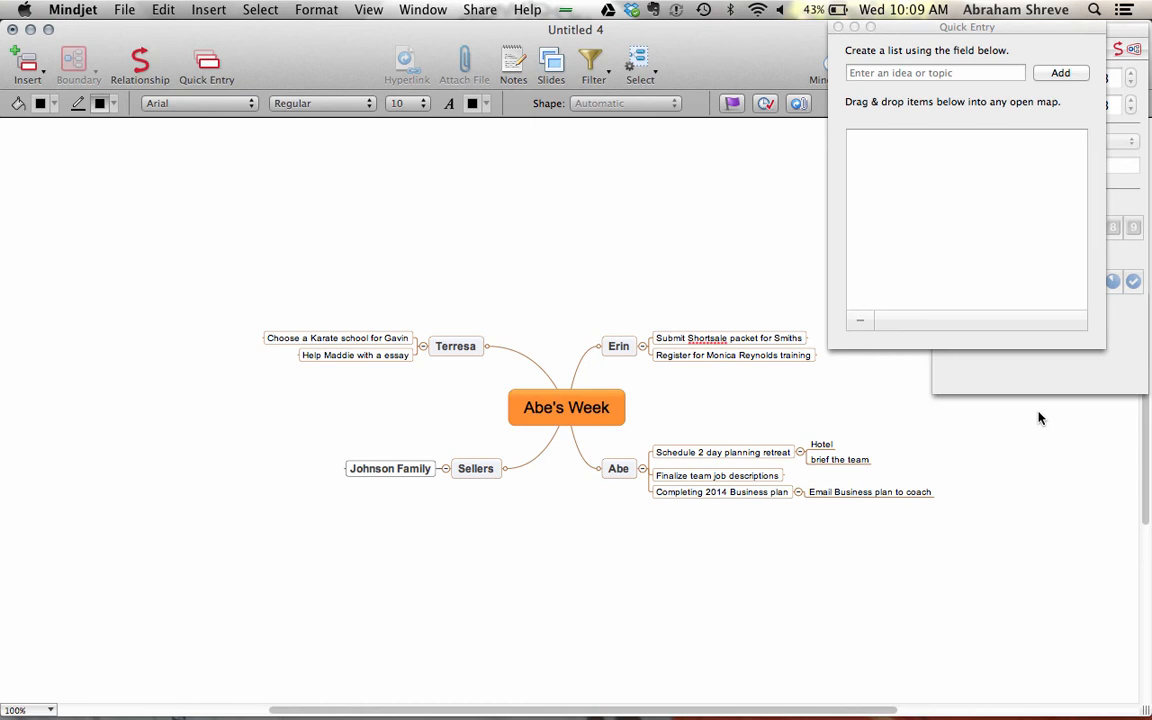
# - Look through the sharing options, then bring the task details panel to the front
pyautogui.click(483, 12)
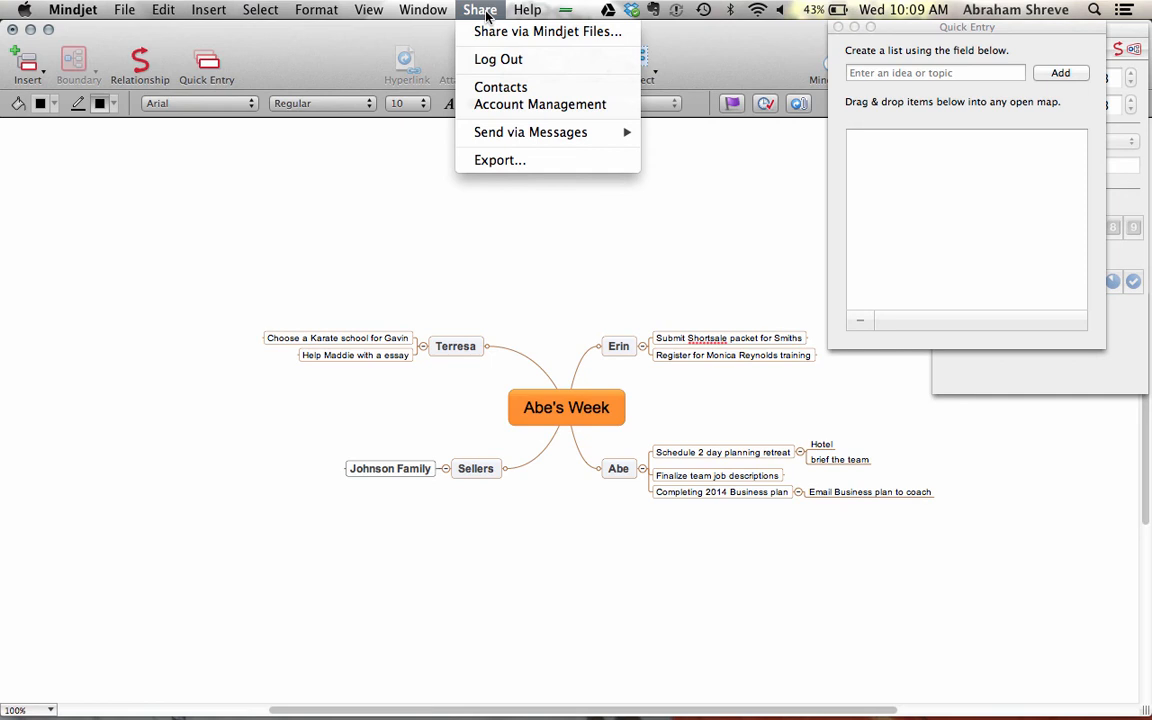
pyautogui.click(562, 272)
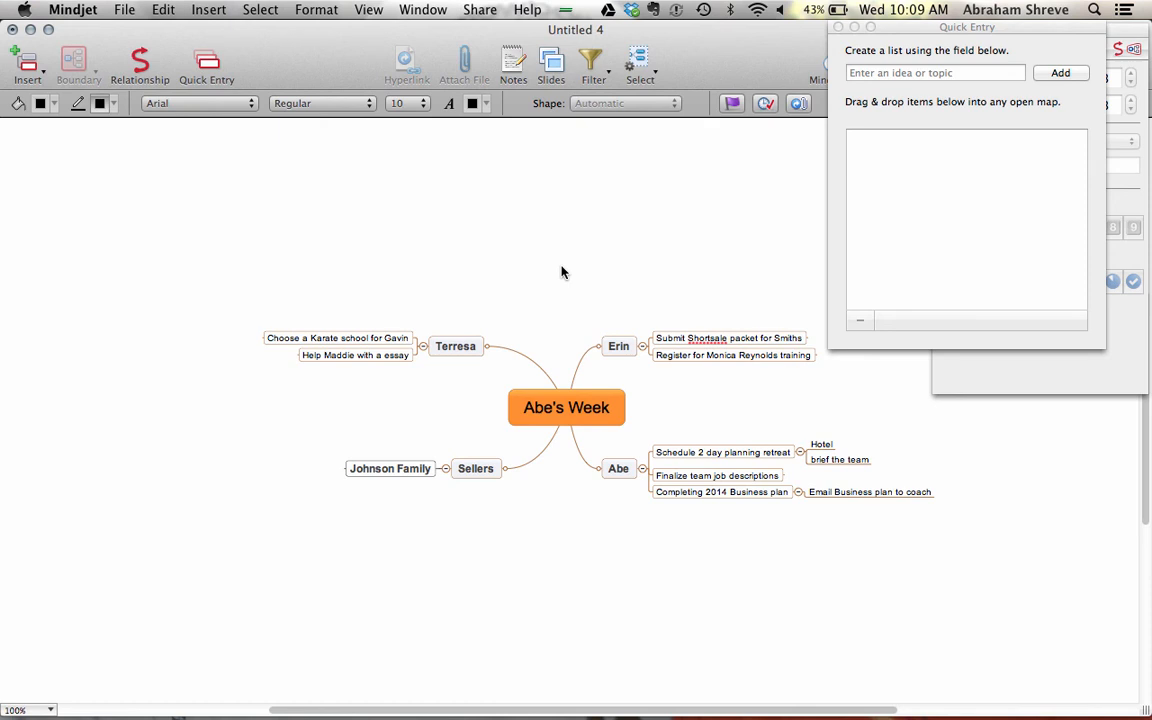
pyautogui.click(1117, 383)
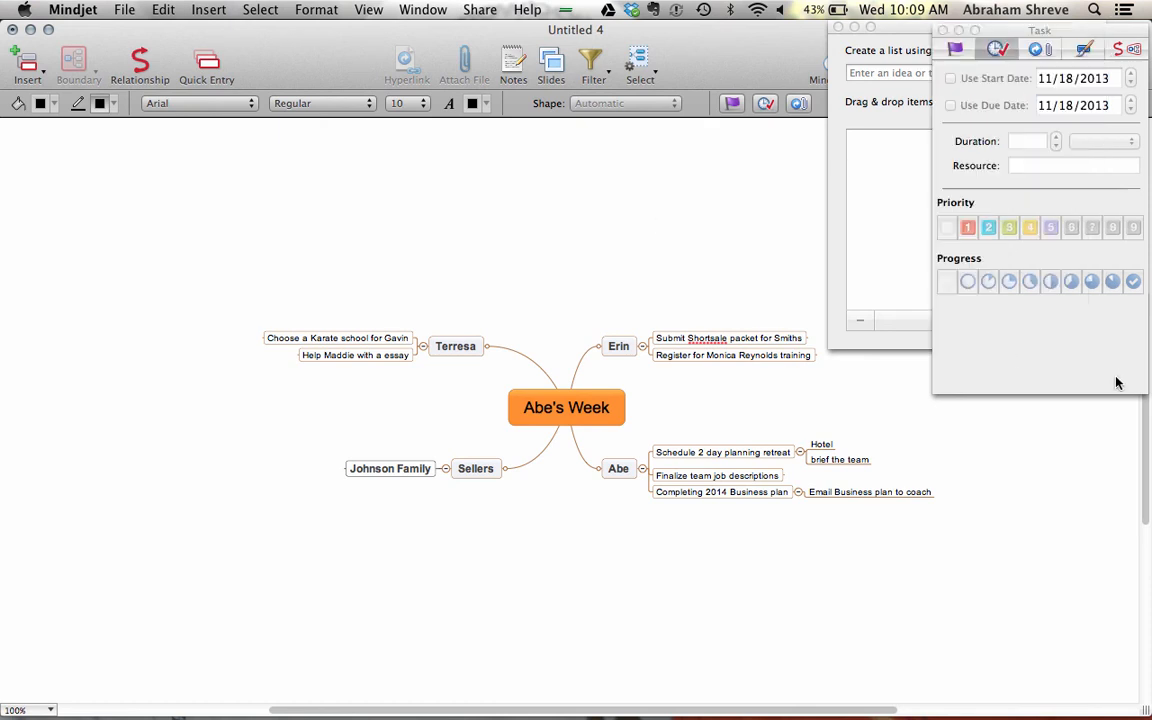
# - Drag Priority 1 onto the planning retreat task, Priority 2 onto training registration, and Priority 3 onto Finalize team job descriptions
pyautogui.click(954, 52)
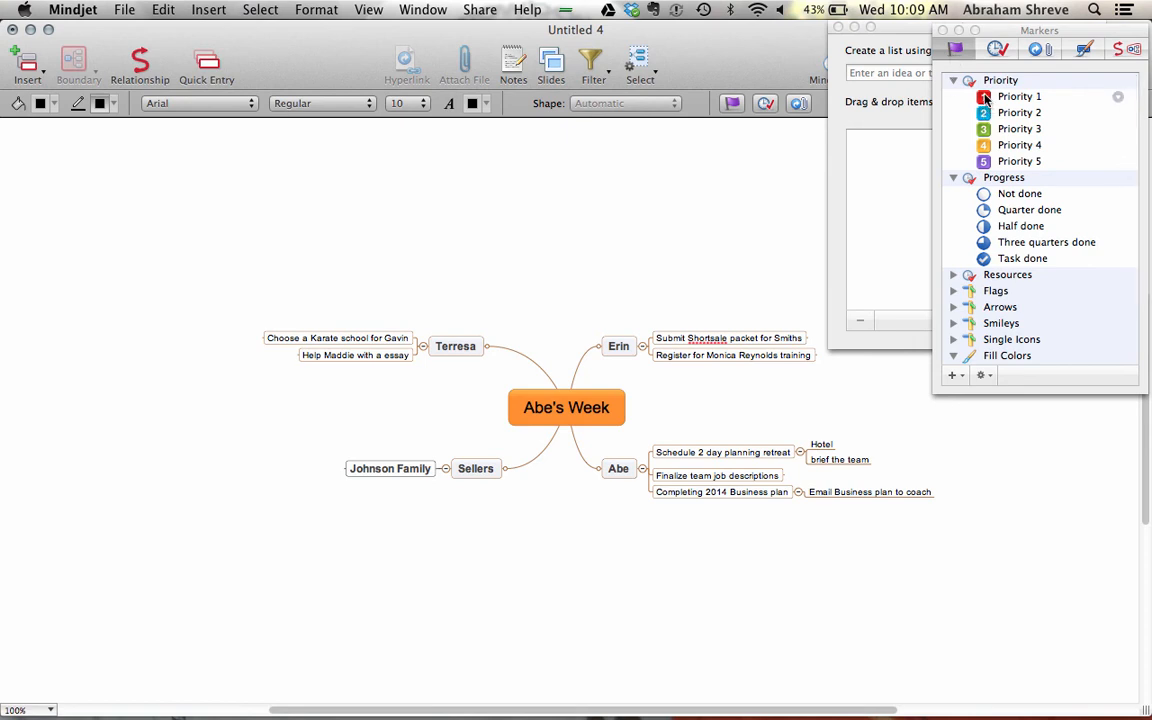
pyautogui.moveTo(985, 97)
pyautogui.mouseDown()
pyautogui.moveTo(748, 328)
pyautogui.moveTo(665, 453)
pyautogui.mouseUp()
pyautogui.click(705, 565)
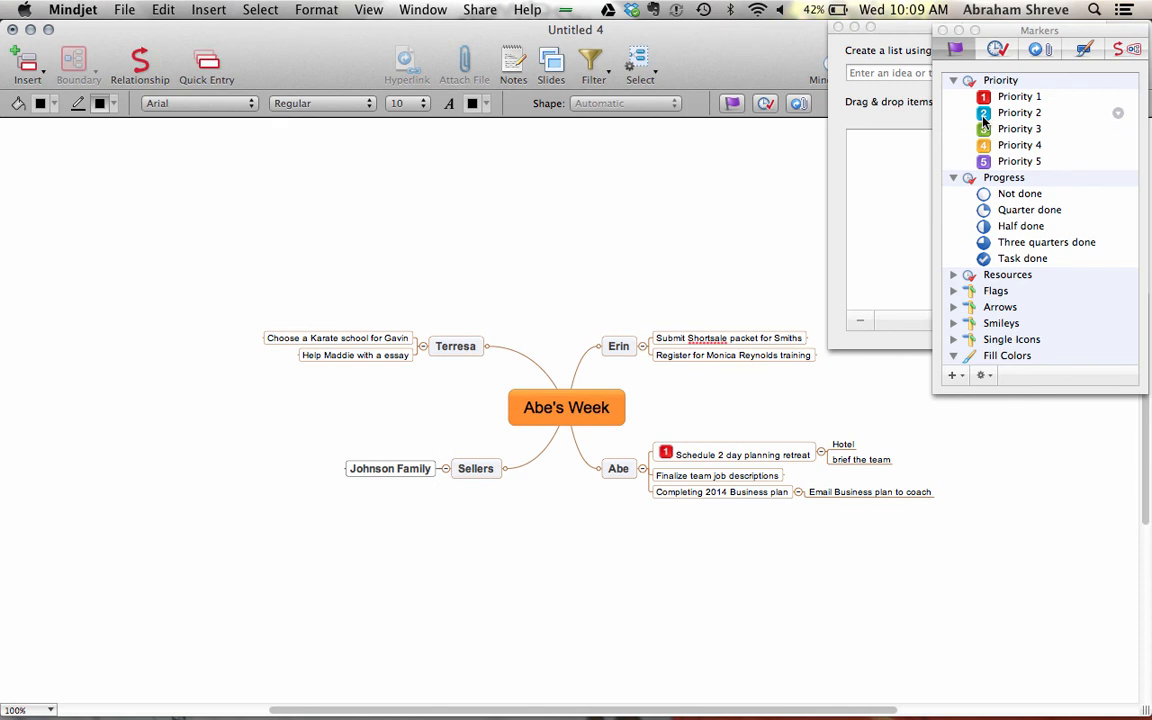
pyautogui.moveTo(984, 119); pyautogui.dragTo(668, 362)
pyautogui.click(773, 540)
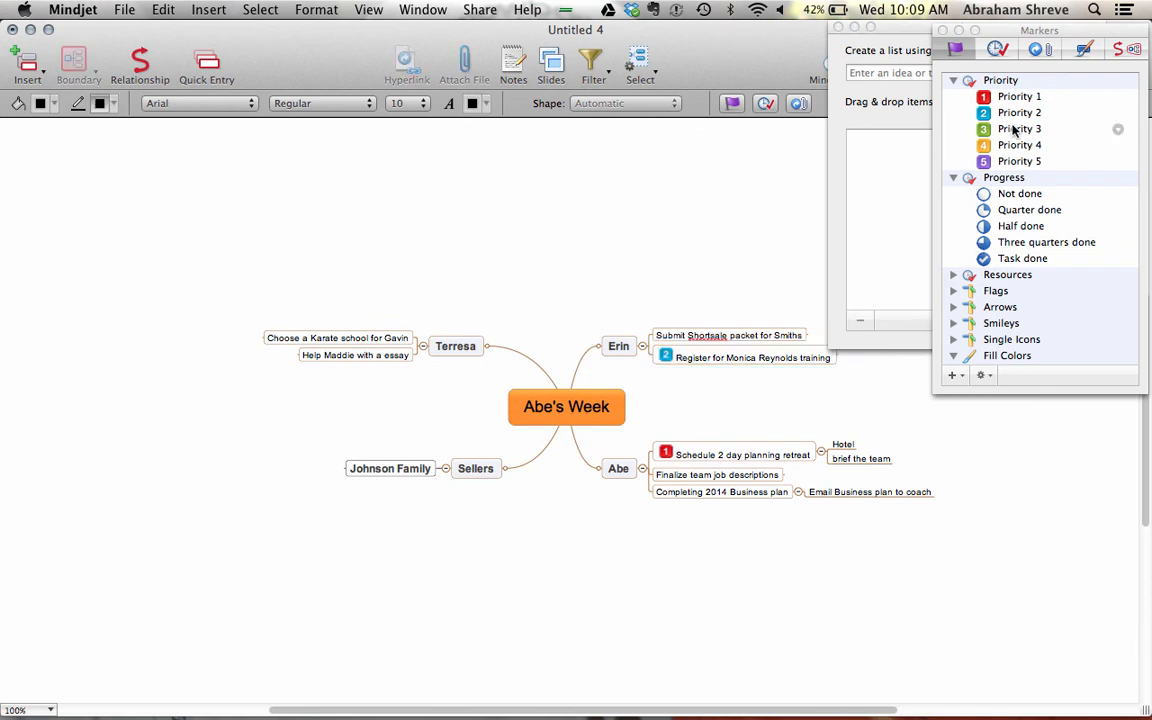
pyautogui.moveTo(986, 130)
pyautogui.mouseDown()
pyautogui.moveTo(856, 239)
pyautogui.moveTo(694, 406)
pyautogui.moveTo(664, 455)
pyautogui.moveTo(668, 478)
pyautogui.mouseUp()
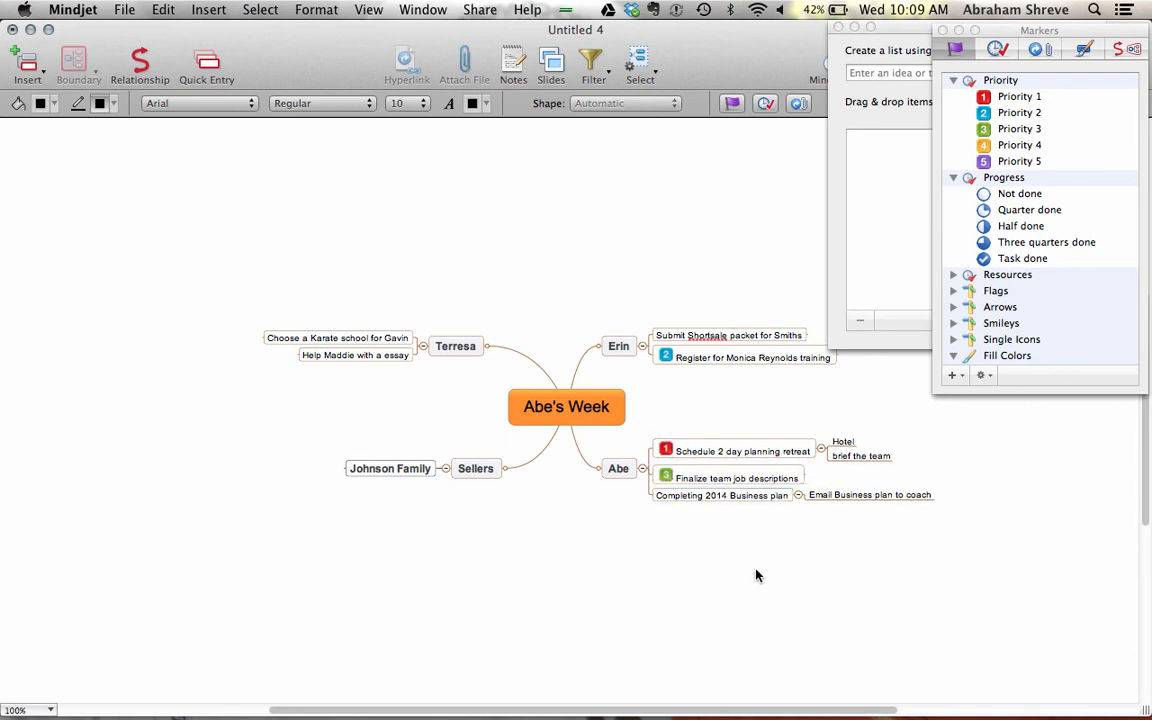
# - Enter 'Schedule 3 listing appointments' and 'Complete 3 2 hour calling sessions' in the Quick Entry list
pyautogui.click(866, 135)
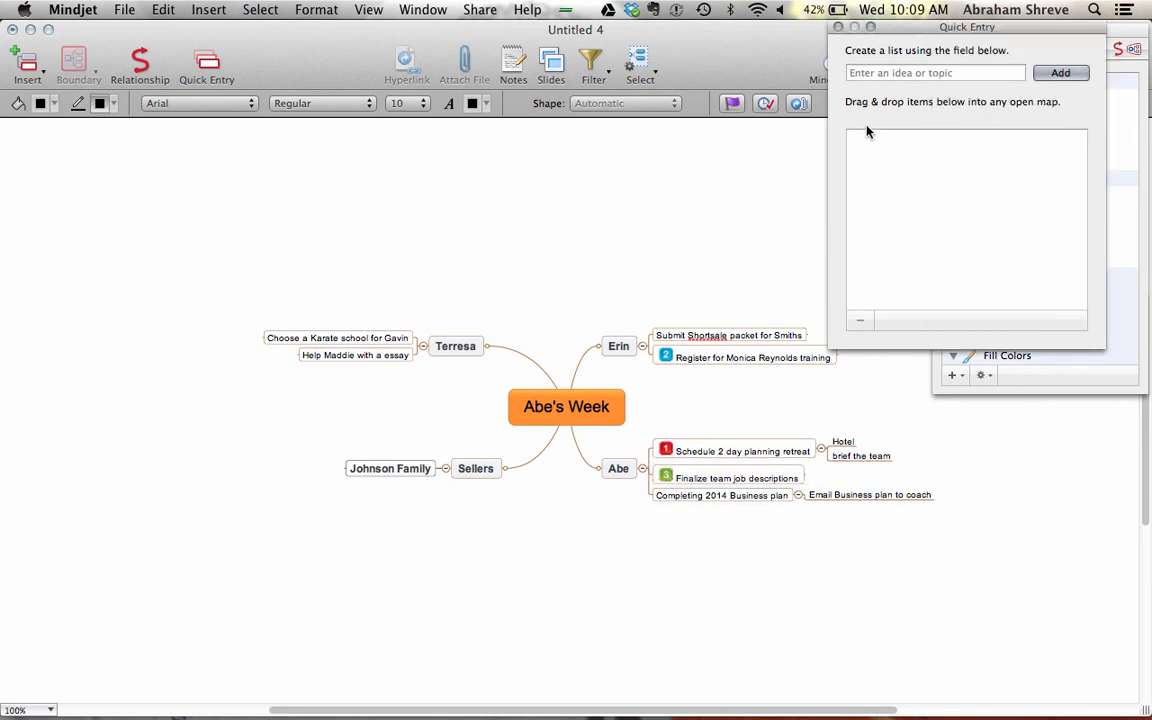
pyautogui.click(873, 72)
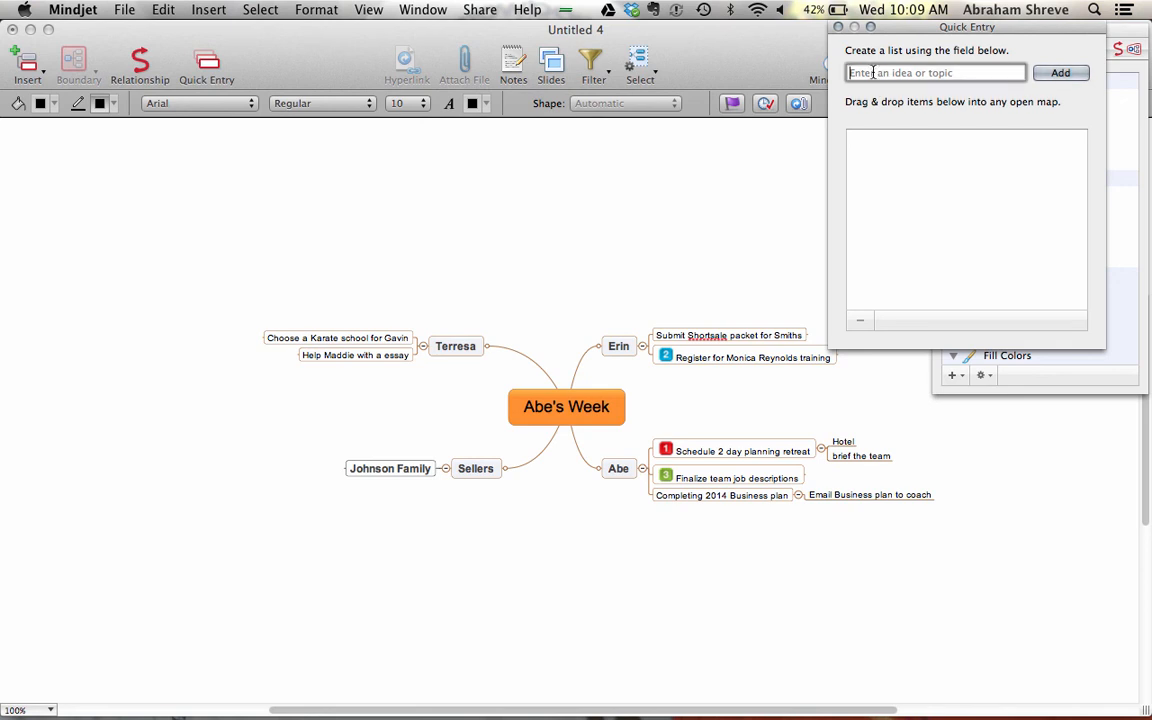
pyautogui.write('Schedule 3 listing ap')
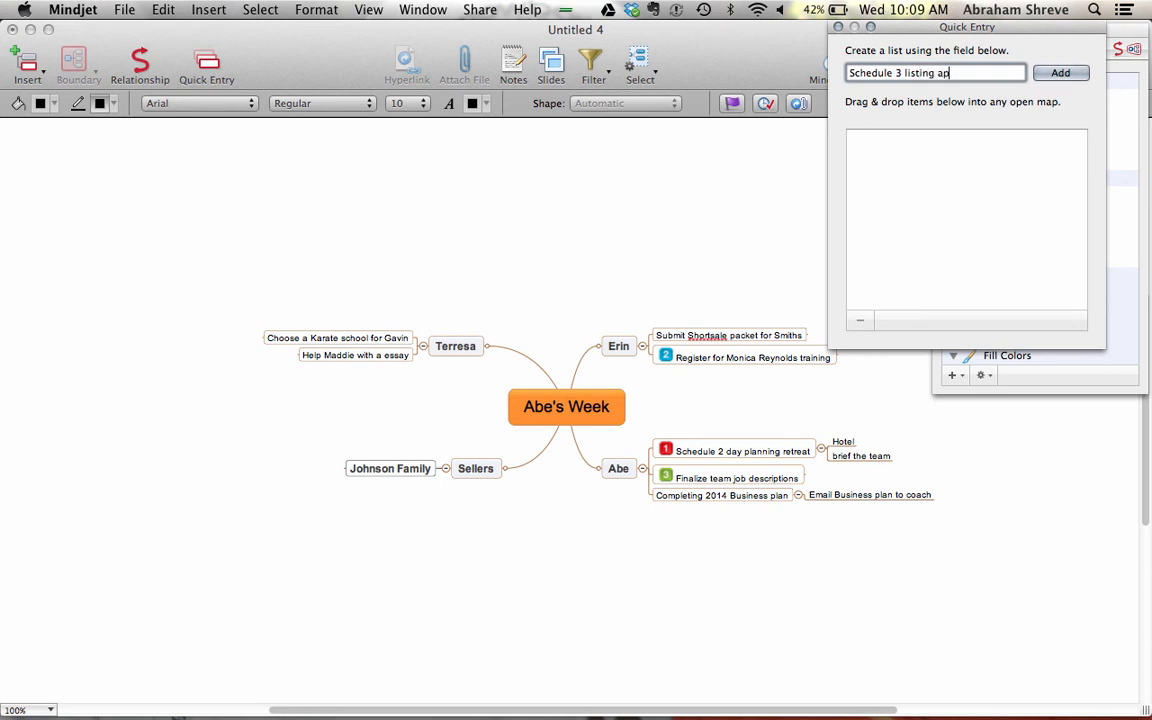
pyautogui.write('pointments')
pyautogui.press('Return')
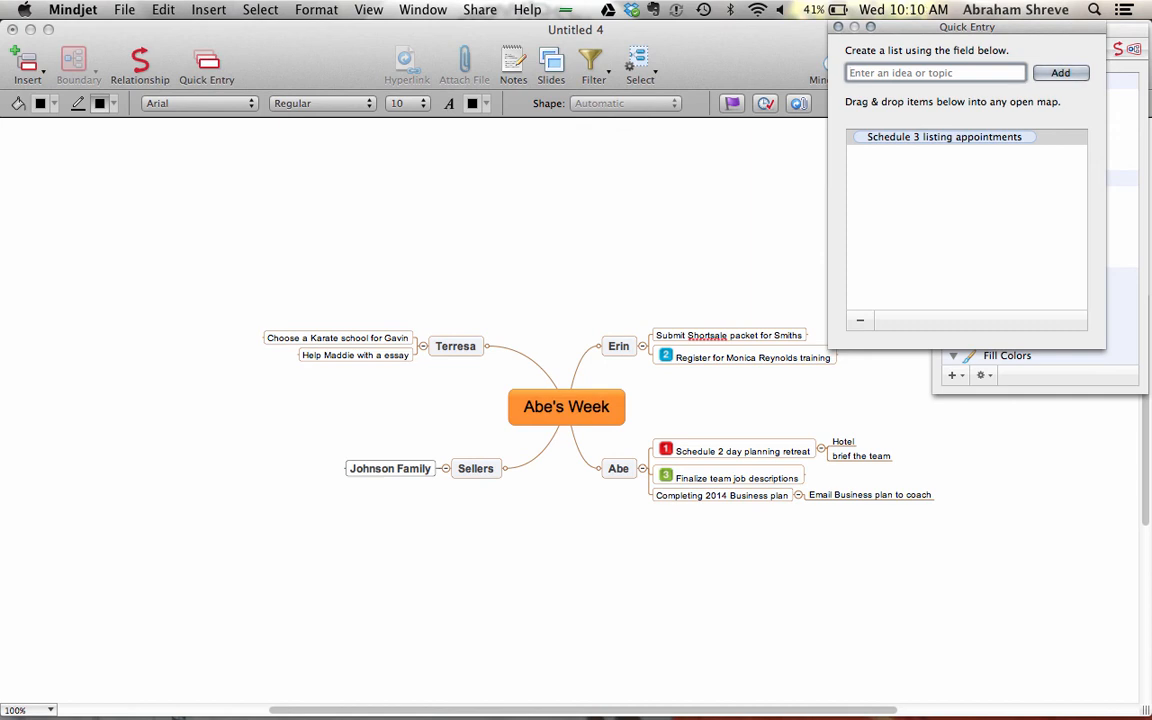
pyautogui.write('Complete 3 2 hour calling sessions')
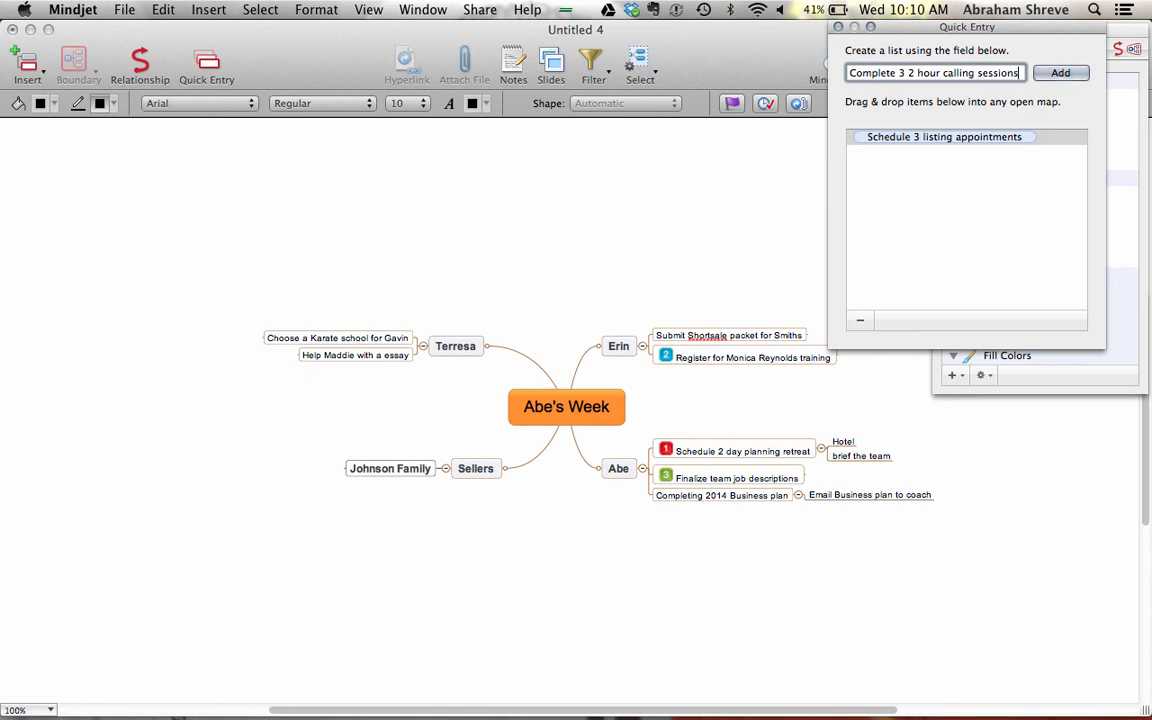
pyautogui.press('Return')
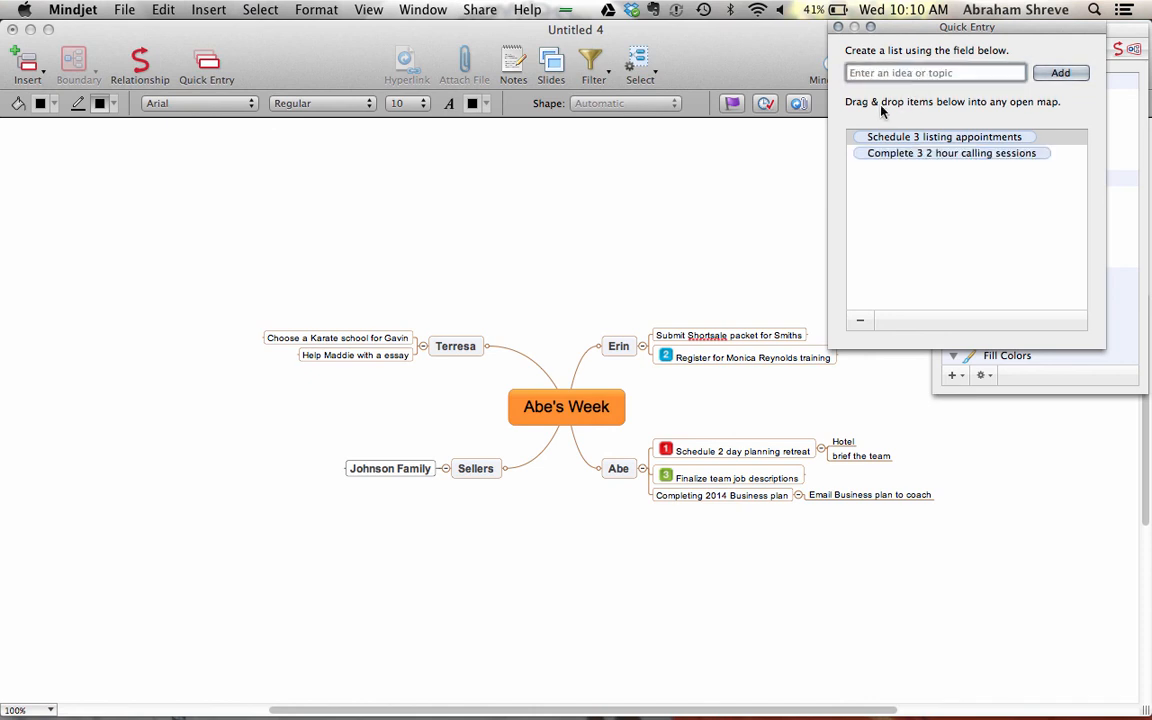
# - Place listing appointments under Abe and calling sessions beneath it as a subtopic
pyautogui.click(859, 139)
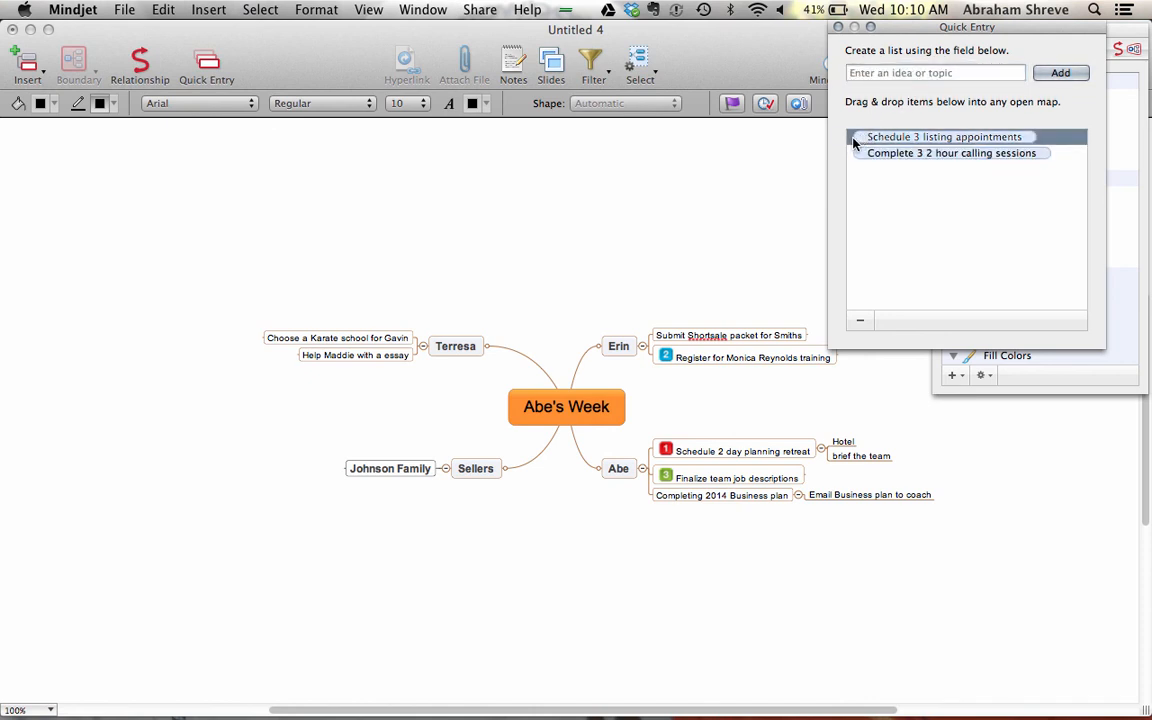
pyautogui.moveTo(859, 139); pyautogui.dragTo(652, 498)
pyautogui.moveTo(642, 506); pyautogui.dragTo(645, 504)
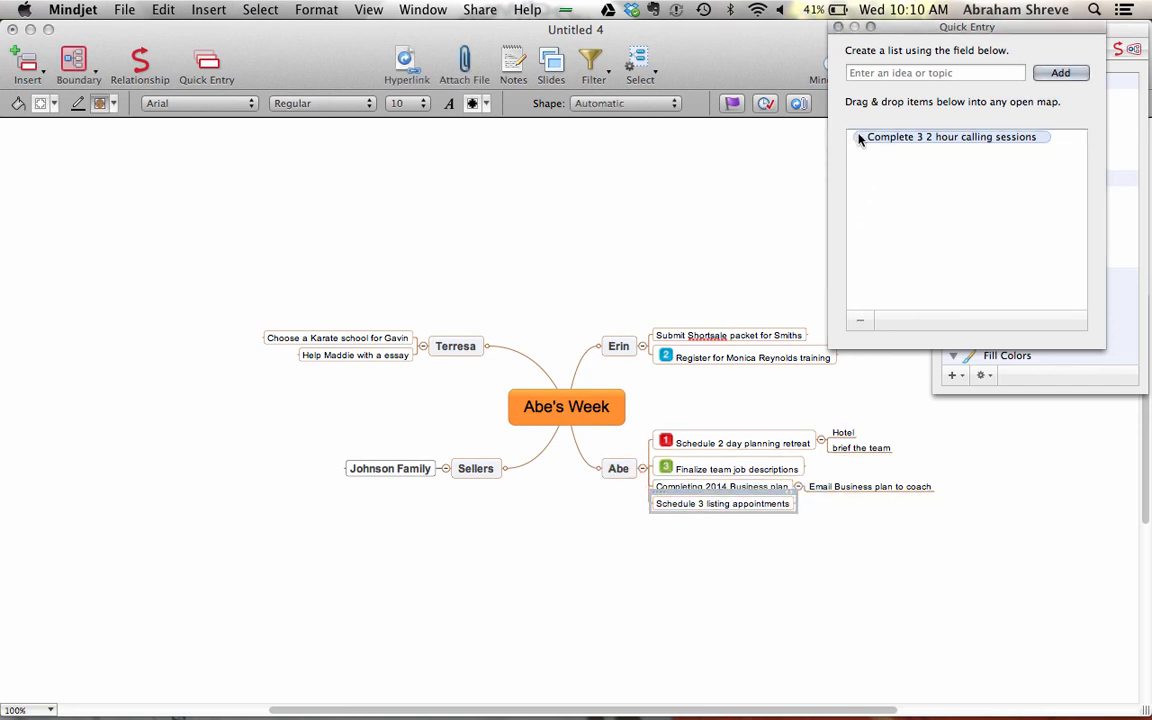
pyautogui.moveTo(850, 137); pyautogui.dragTo(805, 518)
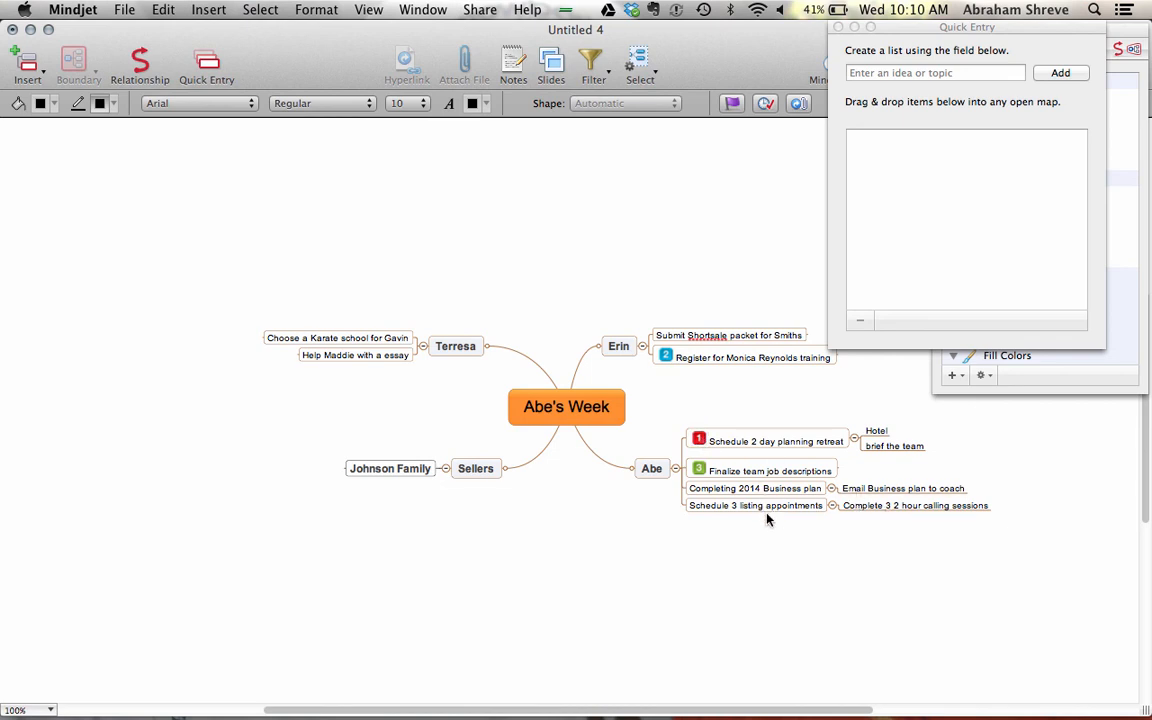
# - Copy the priority 1 marker onto Schedule 3 listing appointments
pyautogui.click(727, 508)
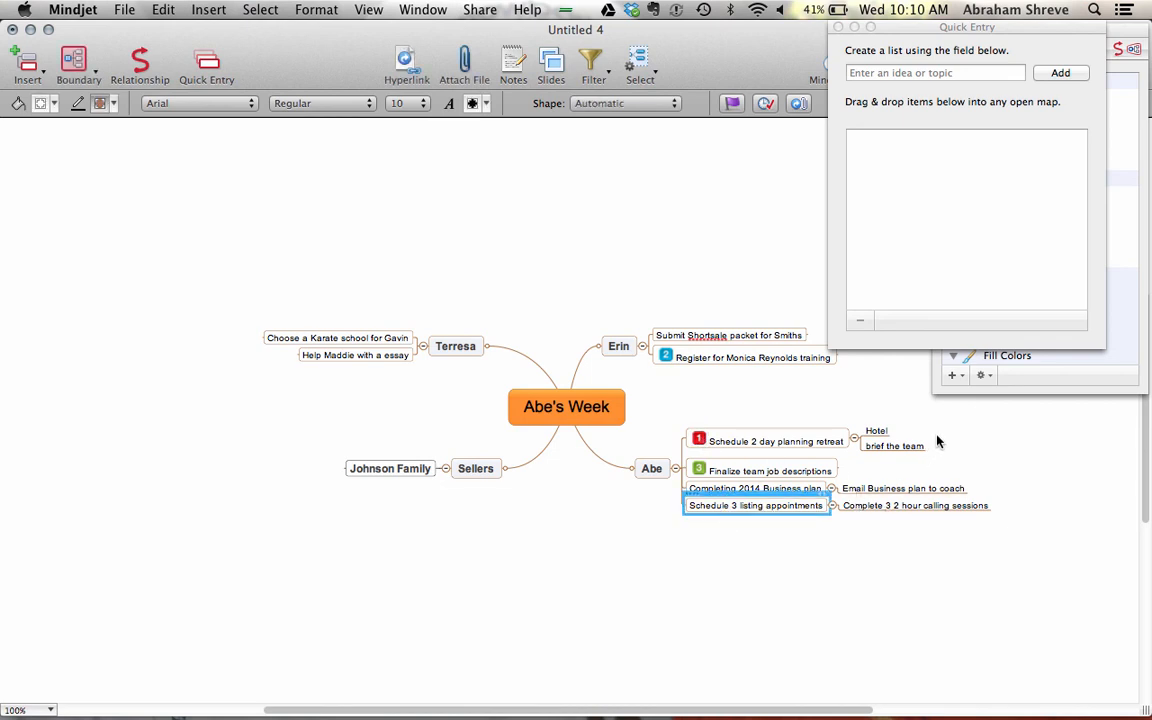
pyautogui.moveTo(705, 441); pyautogui.dragTo(698, 512)
pyautogui.click(730, 533)
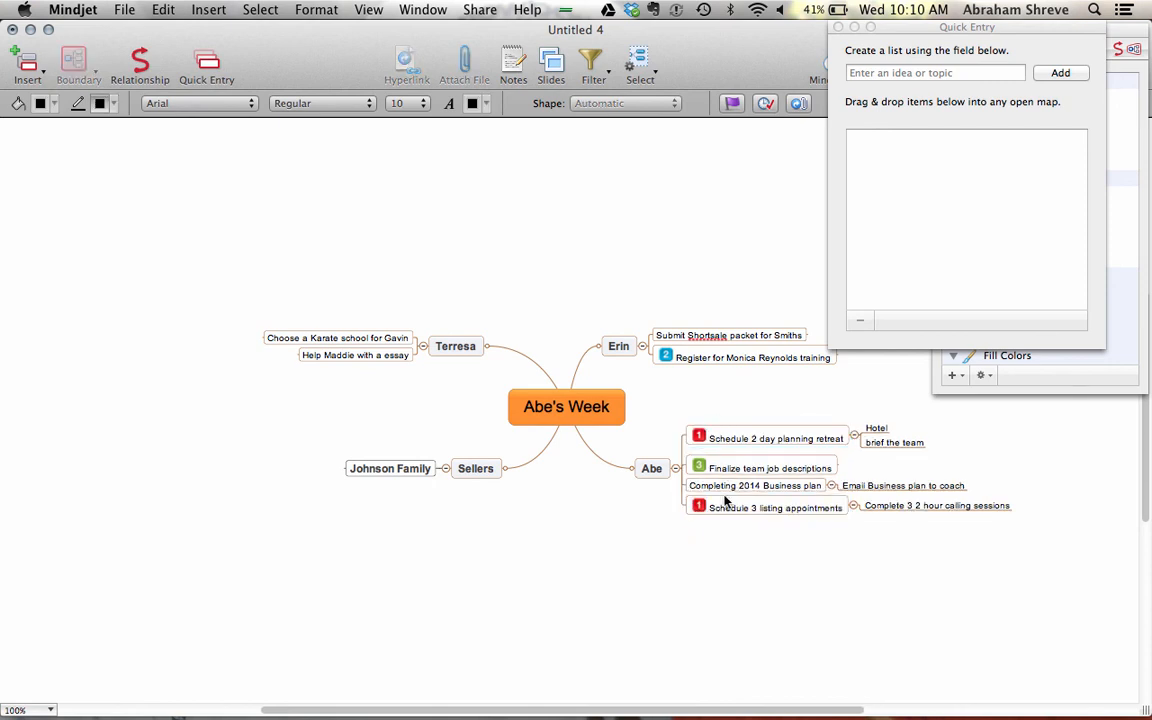
# - Renumber priorities: planning retreat 2, training registration 3, team job descriptions 4
pyautogui.click(700, 439)
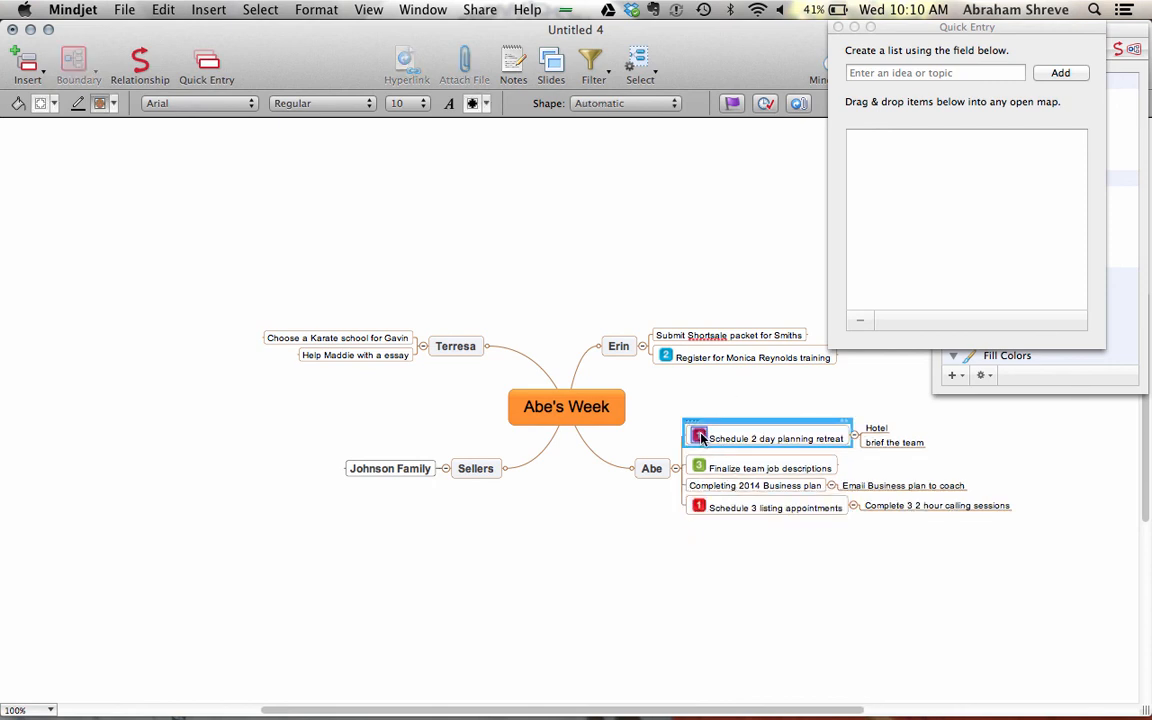
pyautogui.click(776, 591)
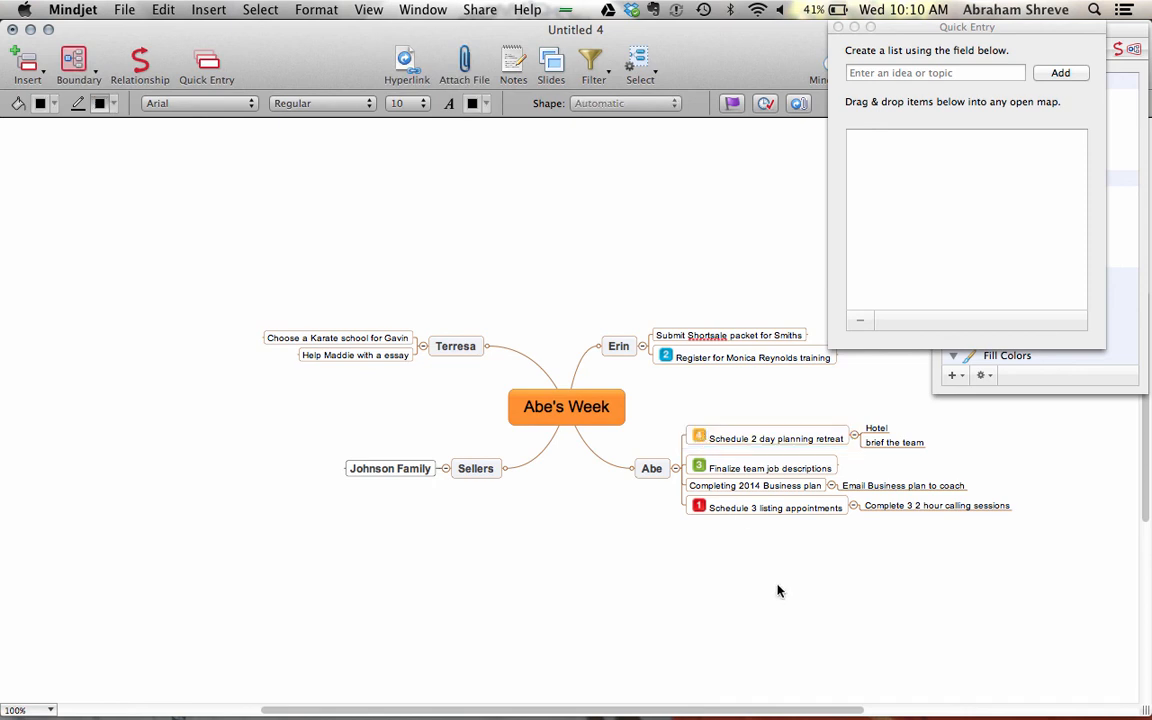
pyautogui.click(700, 438)
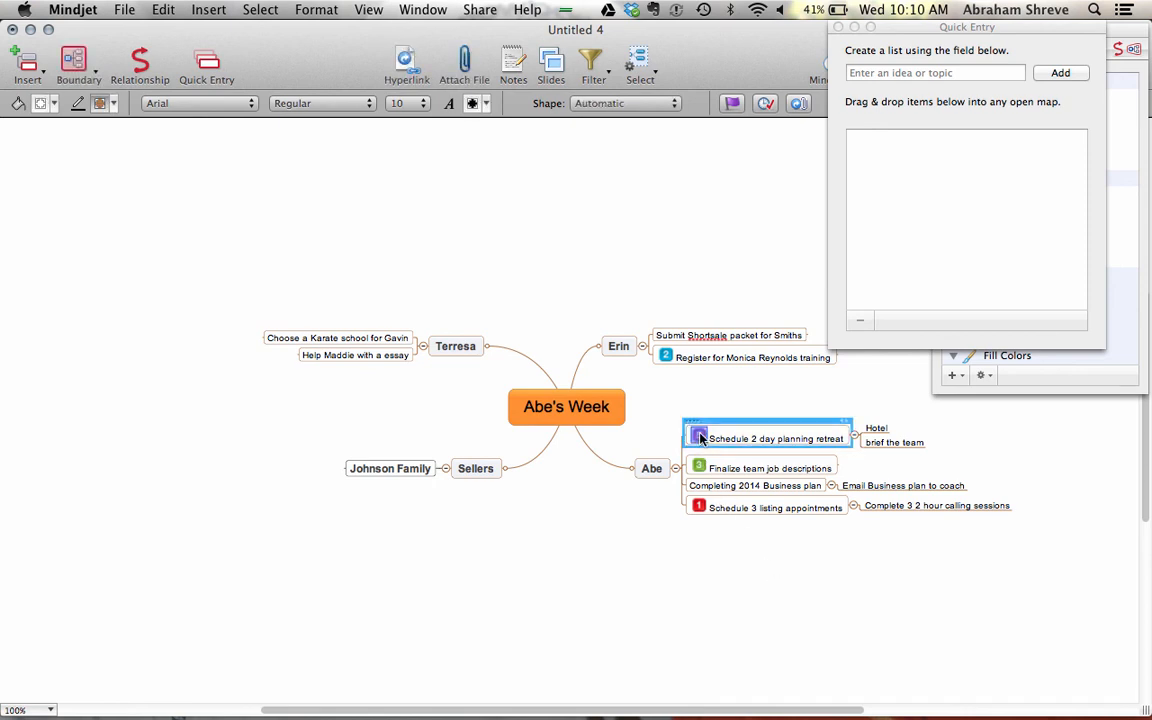
pyautogui.click(700, 438)
pyautogui.click(698, 438)
pyautogui.click(698, 468)
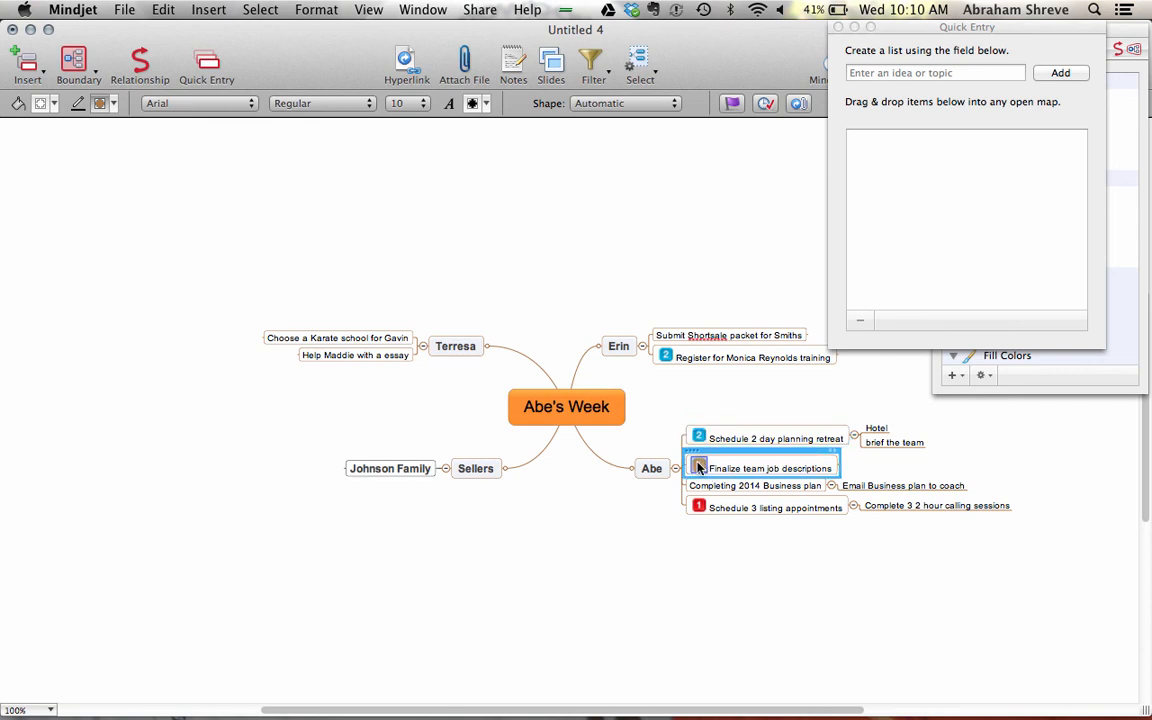
pyautogui.click(698, 468)
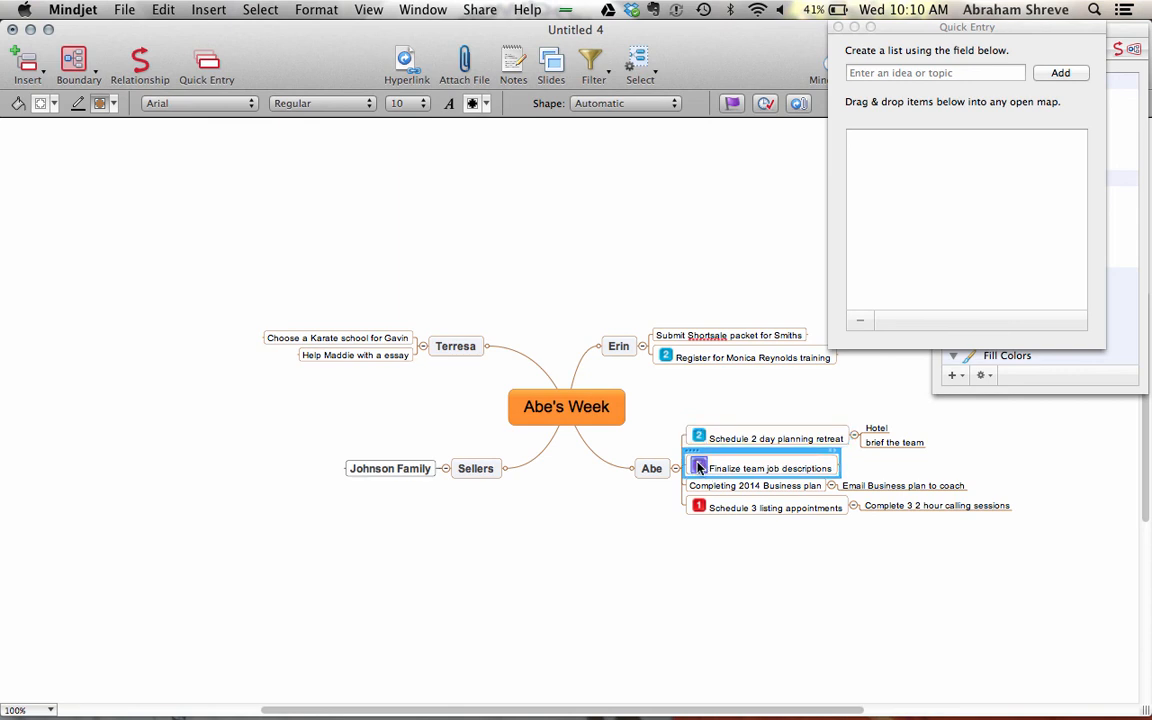
pyautogui.click(665, 357)
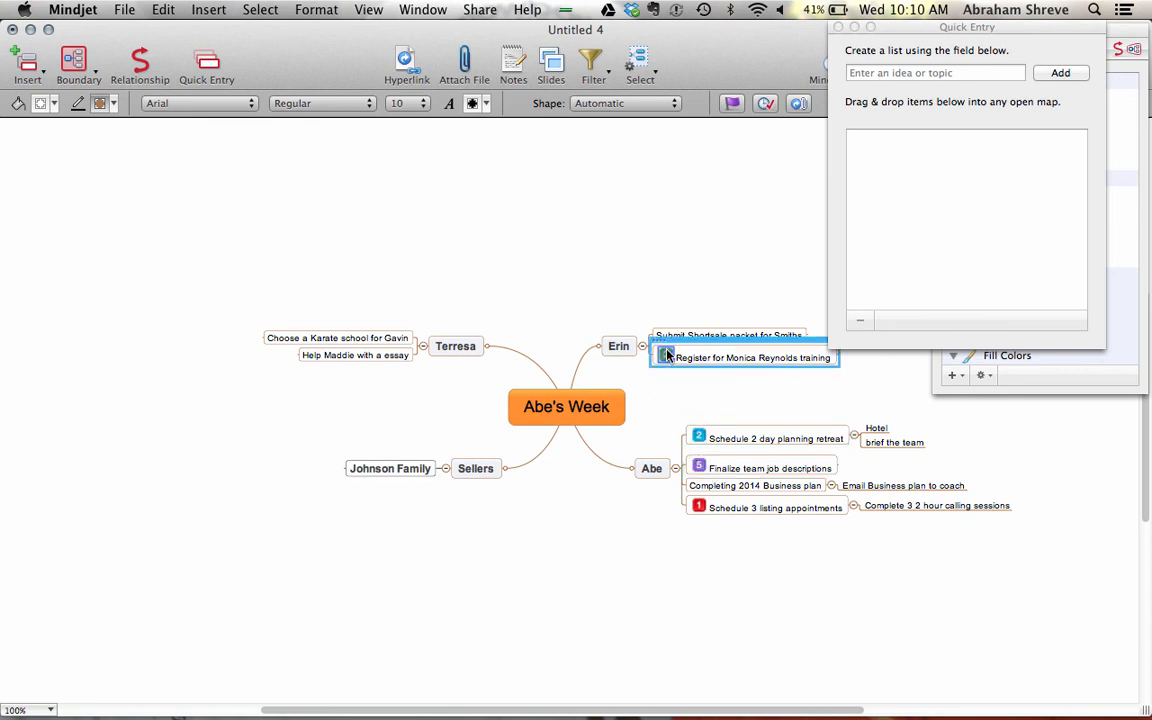
pyautogui.click(700, 468)
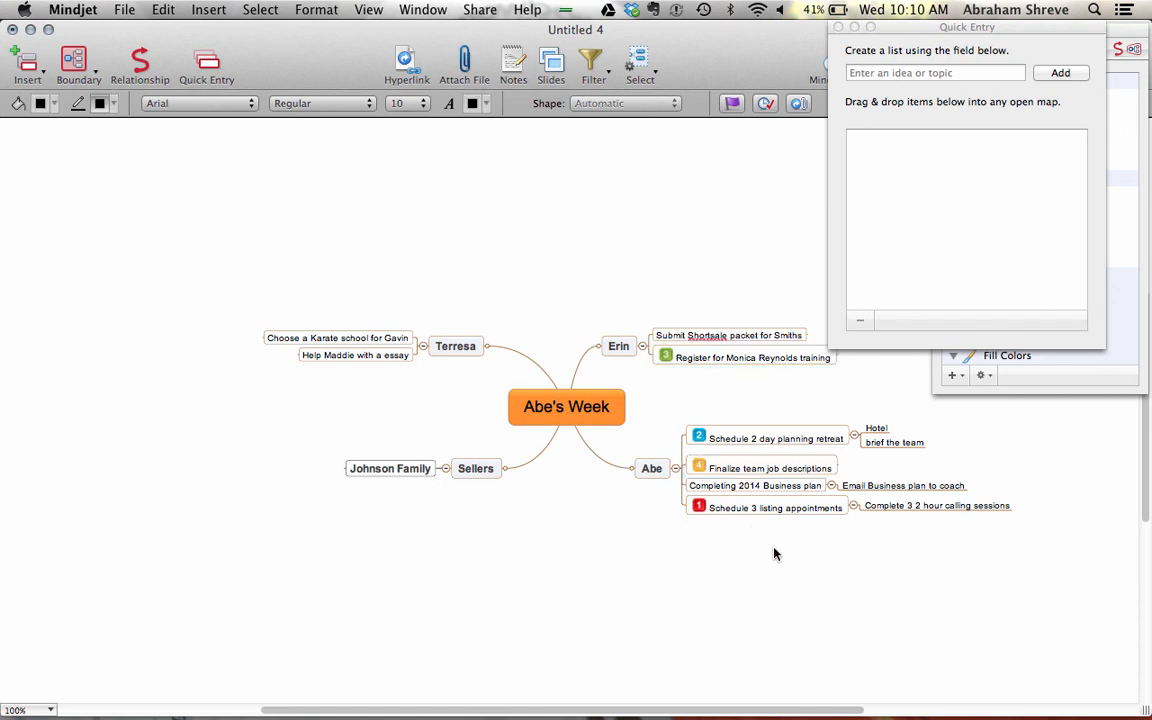
pyautogui.click(696, 493)
pyautogui.click(1043, 368)
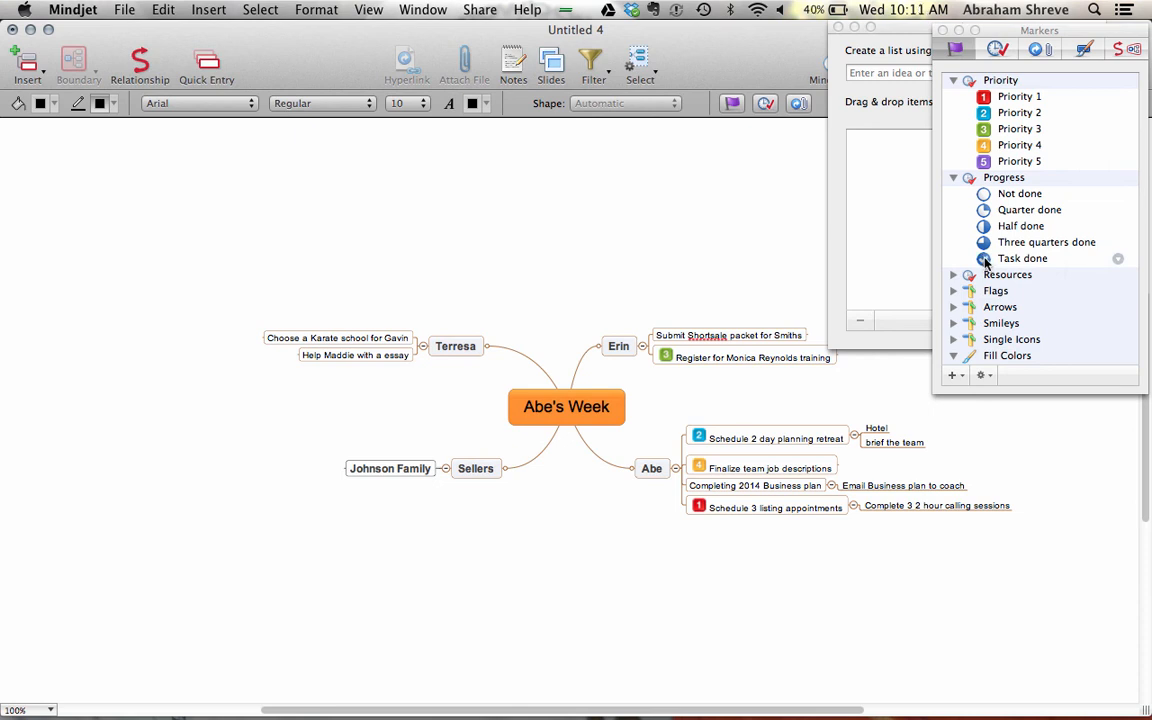
# - Give Schedule 3 listing appointments a Task done checkmark and remove its priority 1 marker
pyautogui.moveTo(985, 261)
pyautogui.mouseDown()
pyautogui.moveTo(951, 258)
pyautogui.moveTo(664, 426)
pyautogui.moveTo(704, 508)
pyautogui.mouseUp()
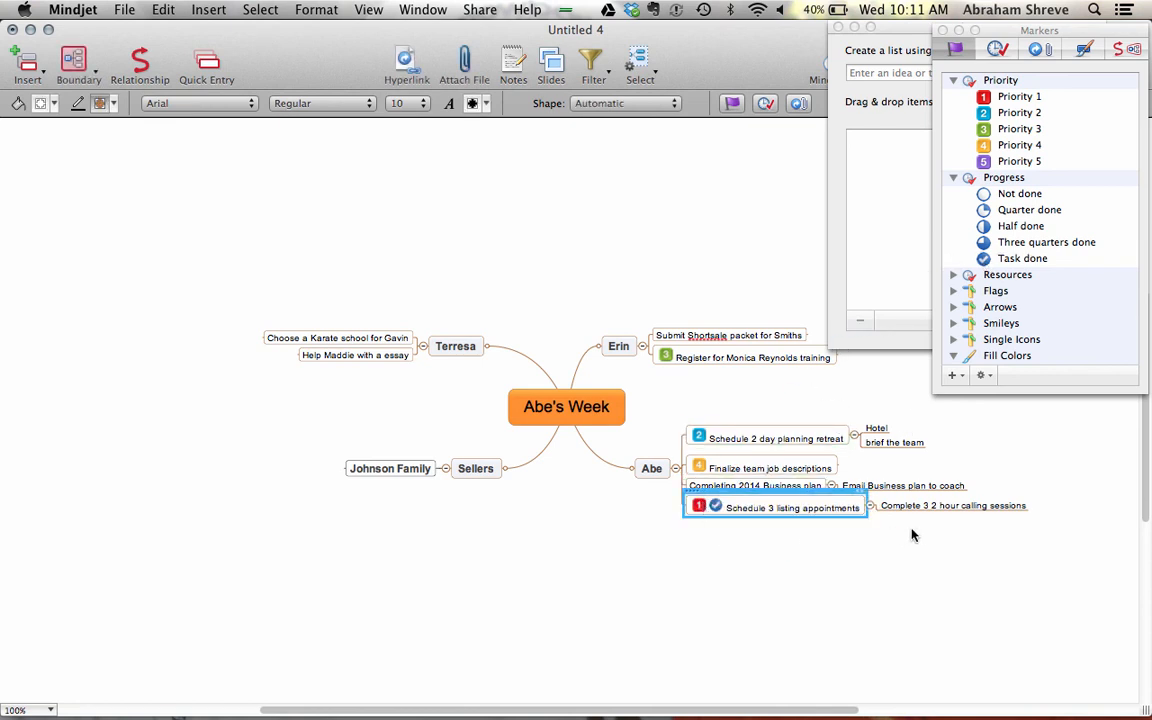
pyautogui.click(700, 508)
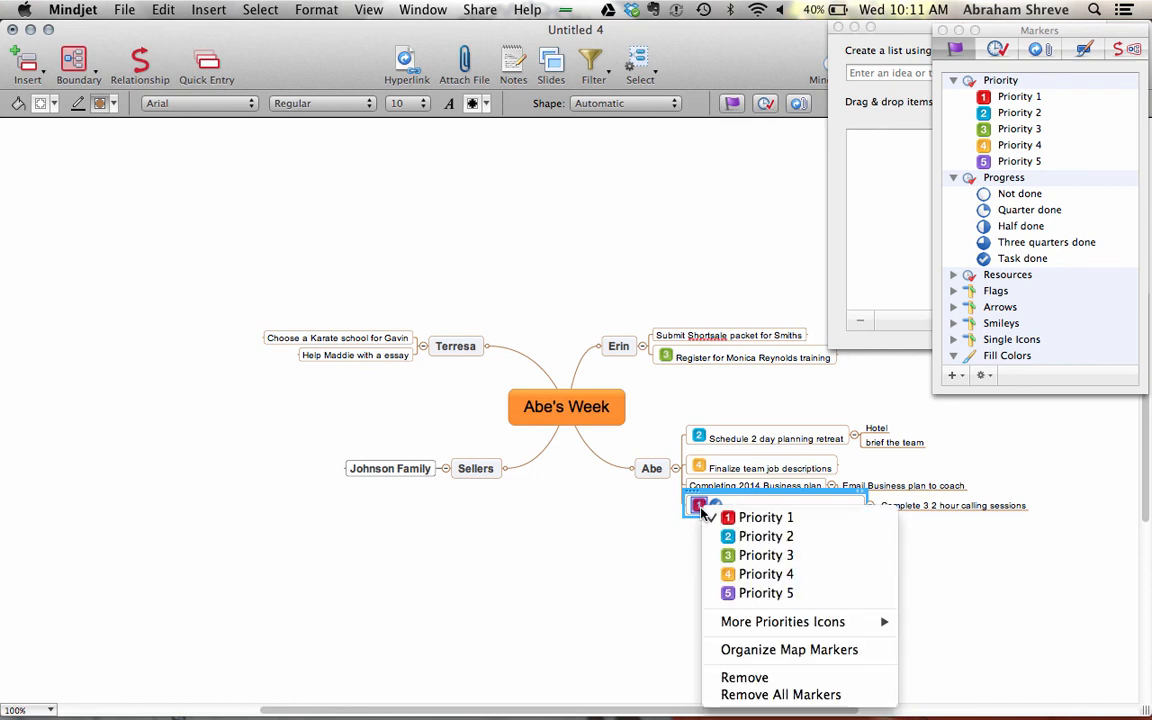
pyautogui.click(772, 679)
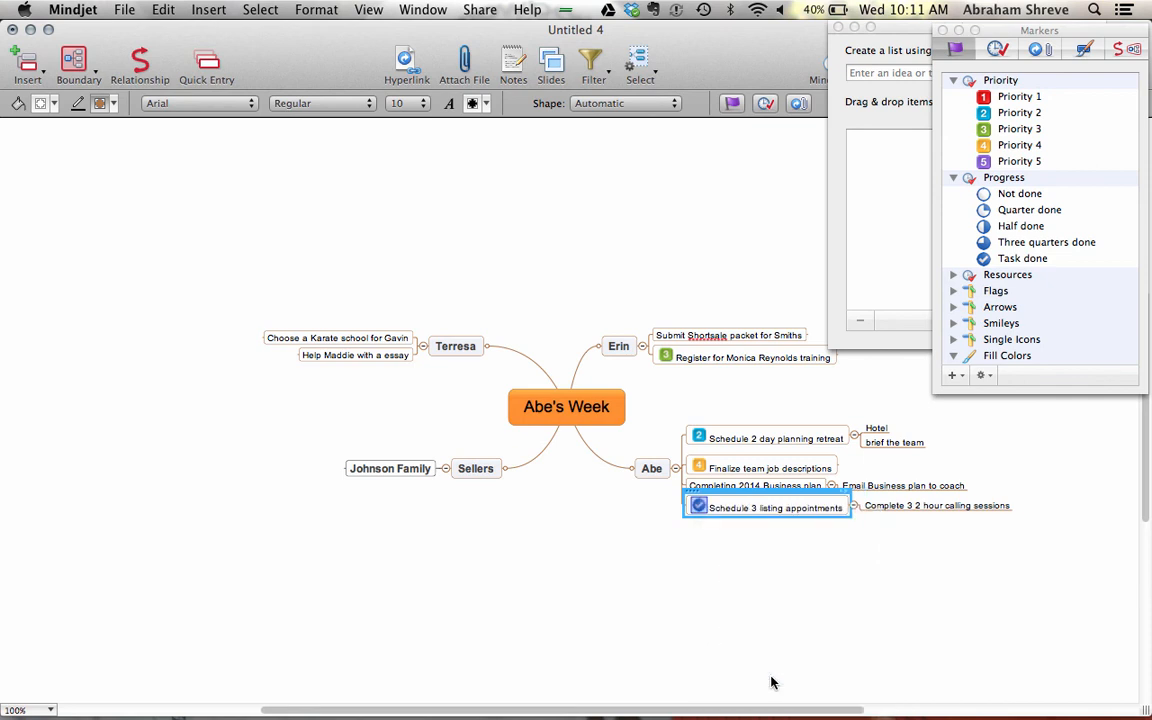
pyautogui.click(567, 593)
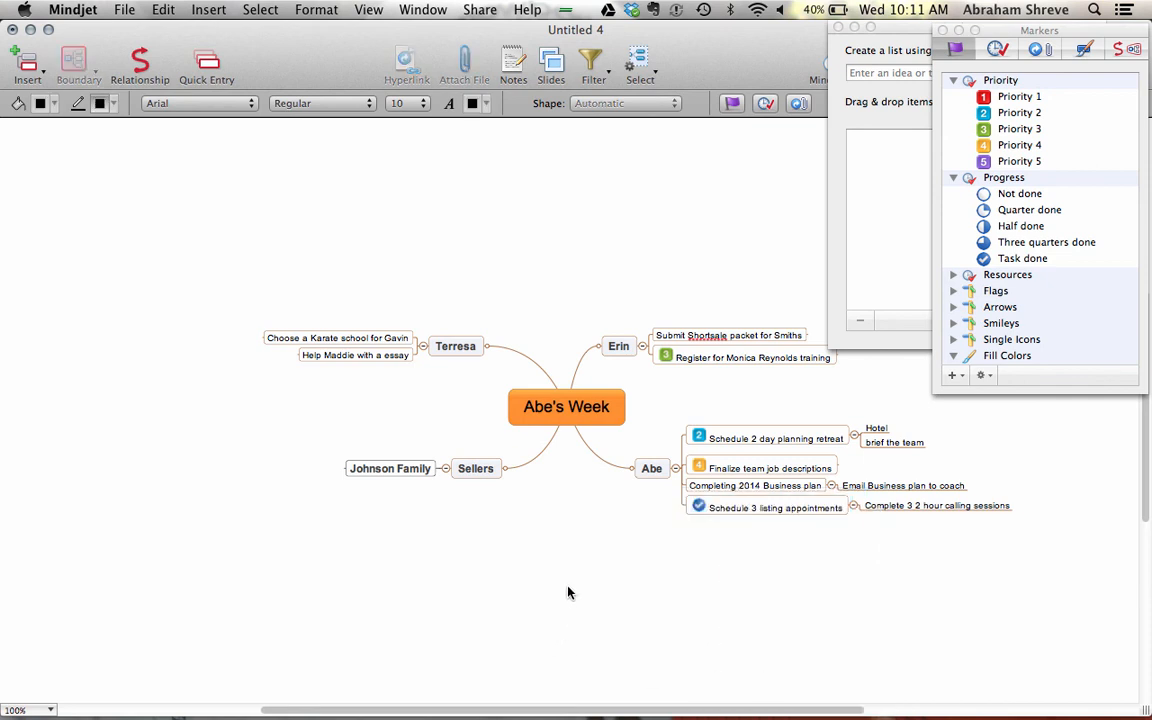